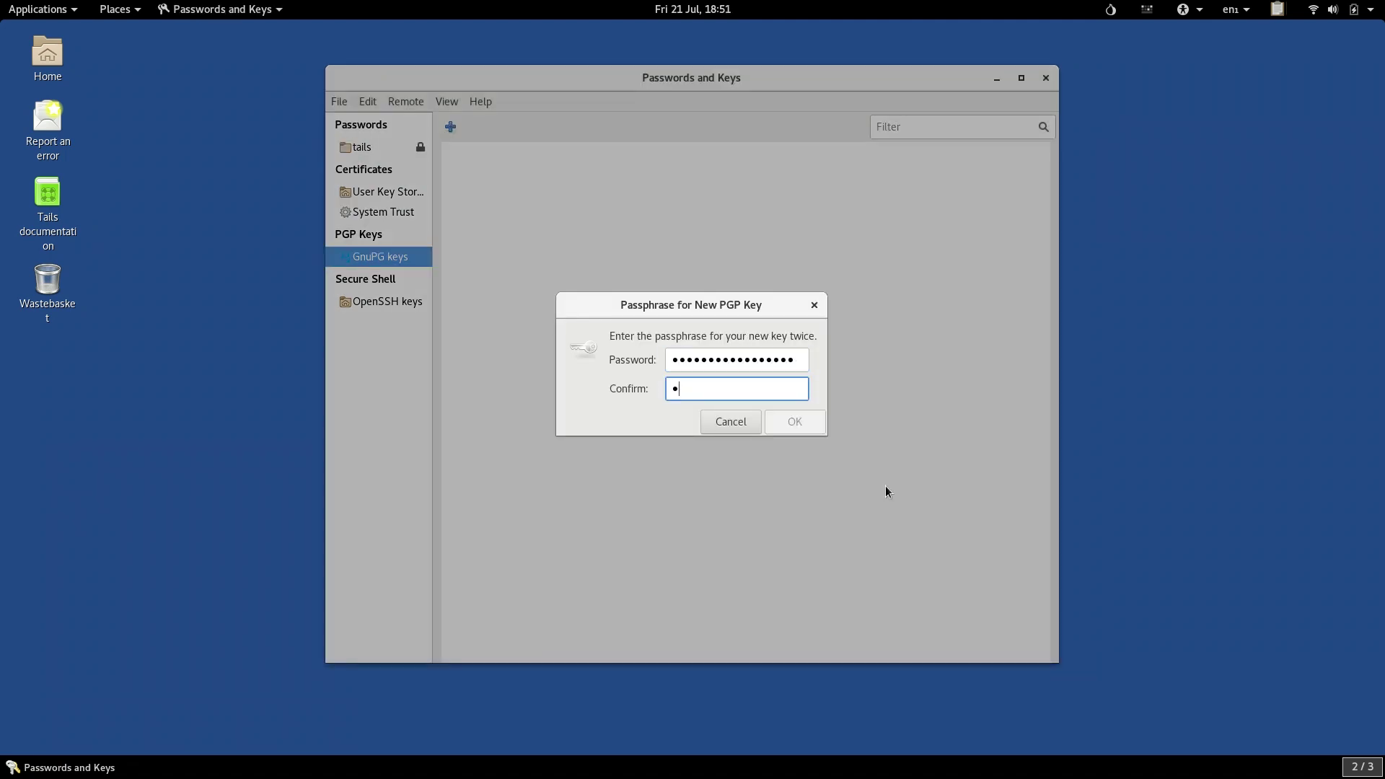
Confirm the new key's passphrase, then paste the public key block into the Riseup reply.
{"action": "type", "text": "•••••••••••••••••"}
{"action": "left_click", "coordinate": [797, 430]}
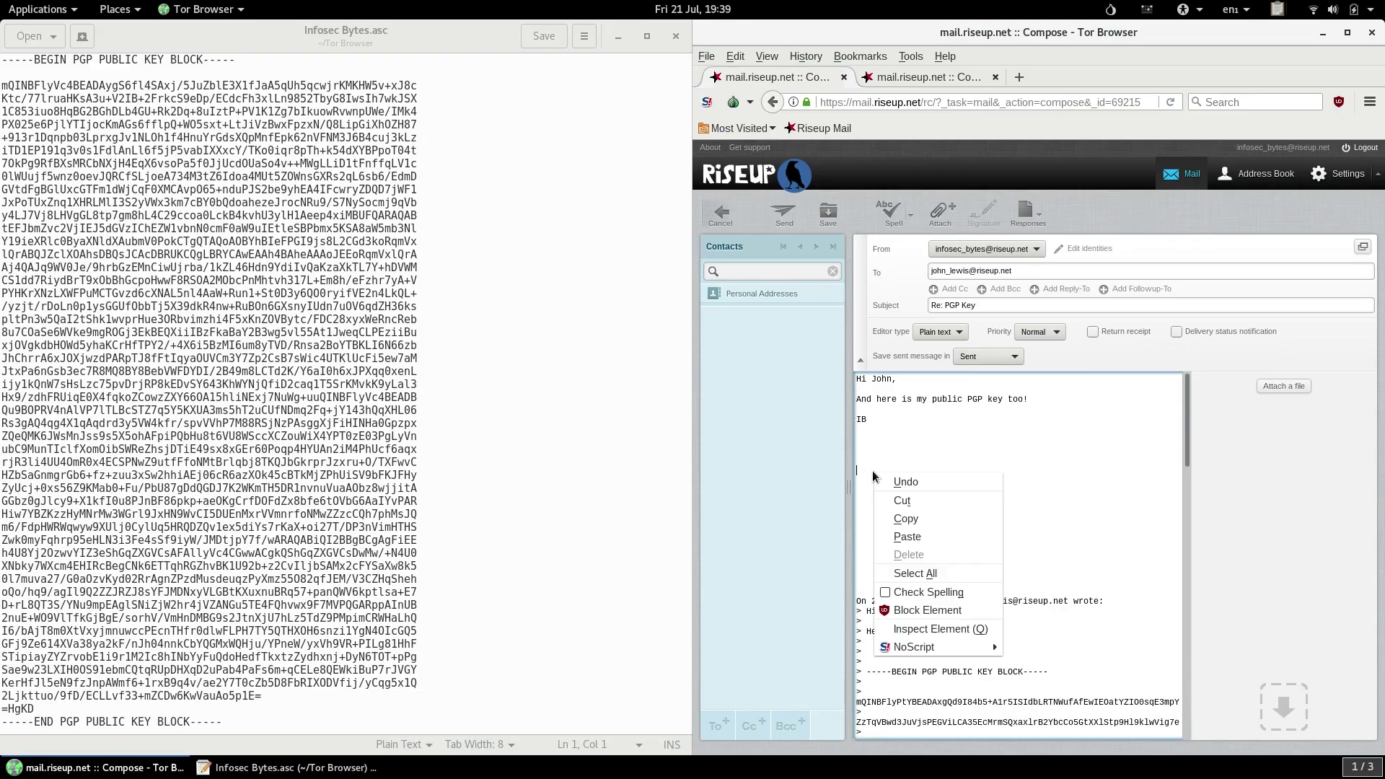
{"action": "left_click", "coordinate": [908, 537]}
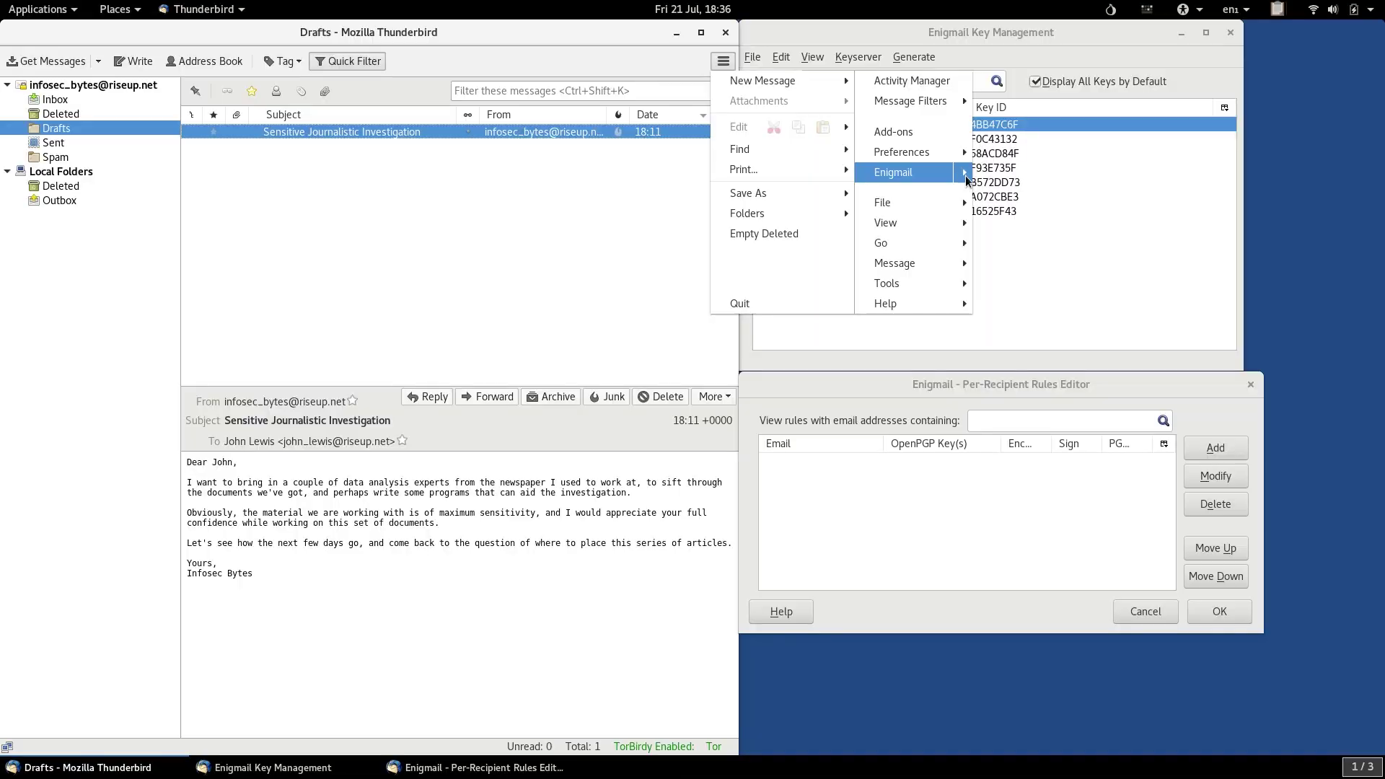
Open Enigmail's Preferences dialog and move it aside.
{"action": "mouse_move", "coordinate": [910, 172]}
{"action": "left_click", "coordinate": [1042, 263]}
{"action": "left_click_drag", "start_coordinate": [750, 172], "coordinate": [472, 280]}
Open the Enigmail help pages and move that window up out of the way.
{"action": "left_click", "coordinate": [724, 60]}
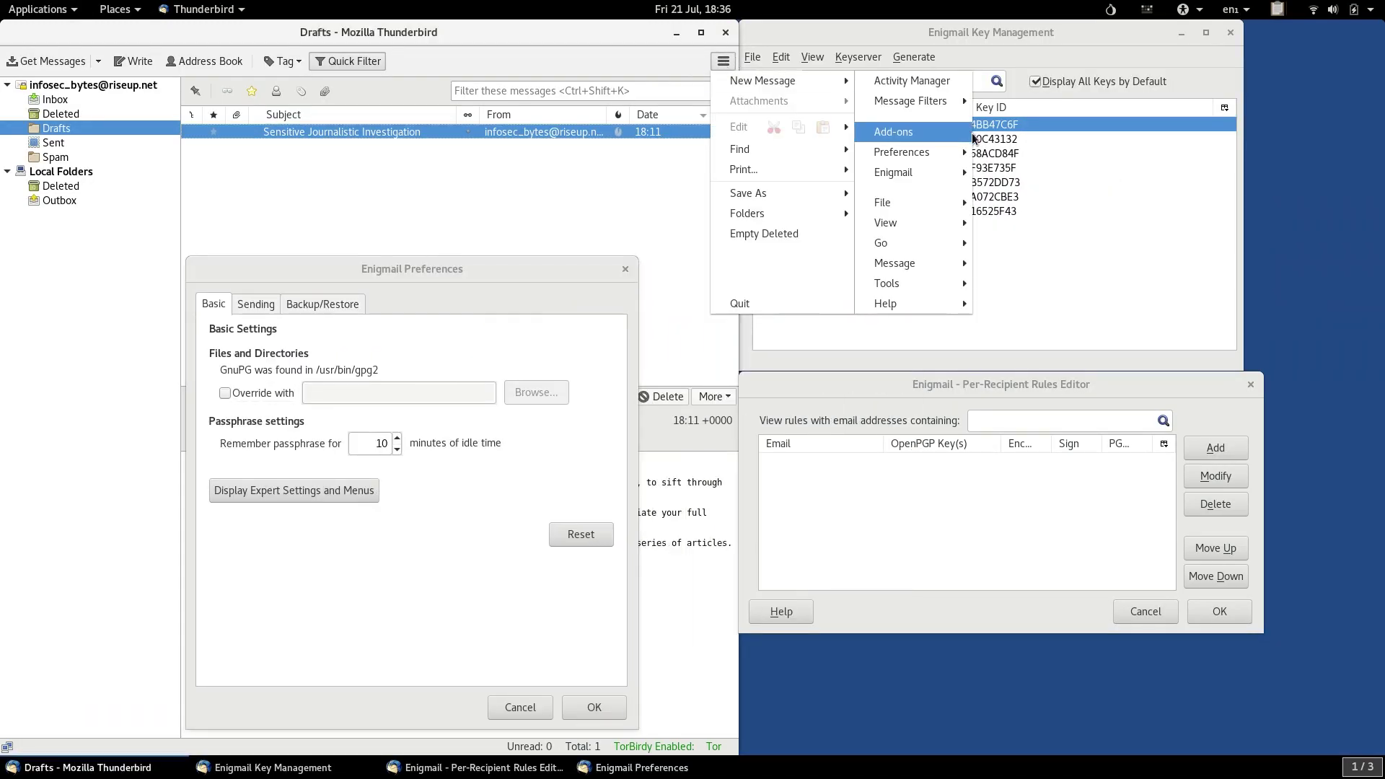
{"action": "mouse_move", "coordinate": [967, 174]}
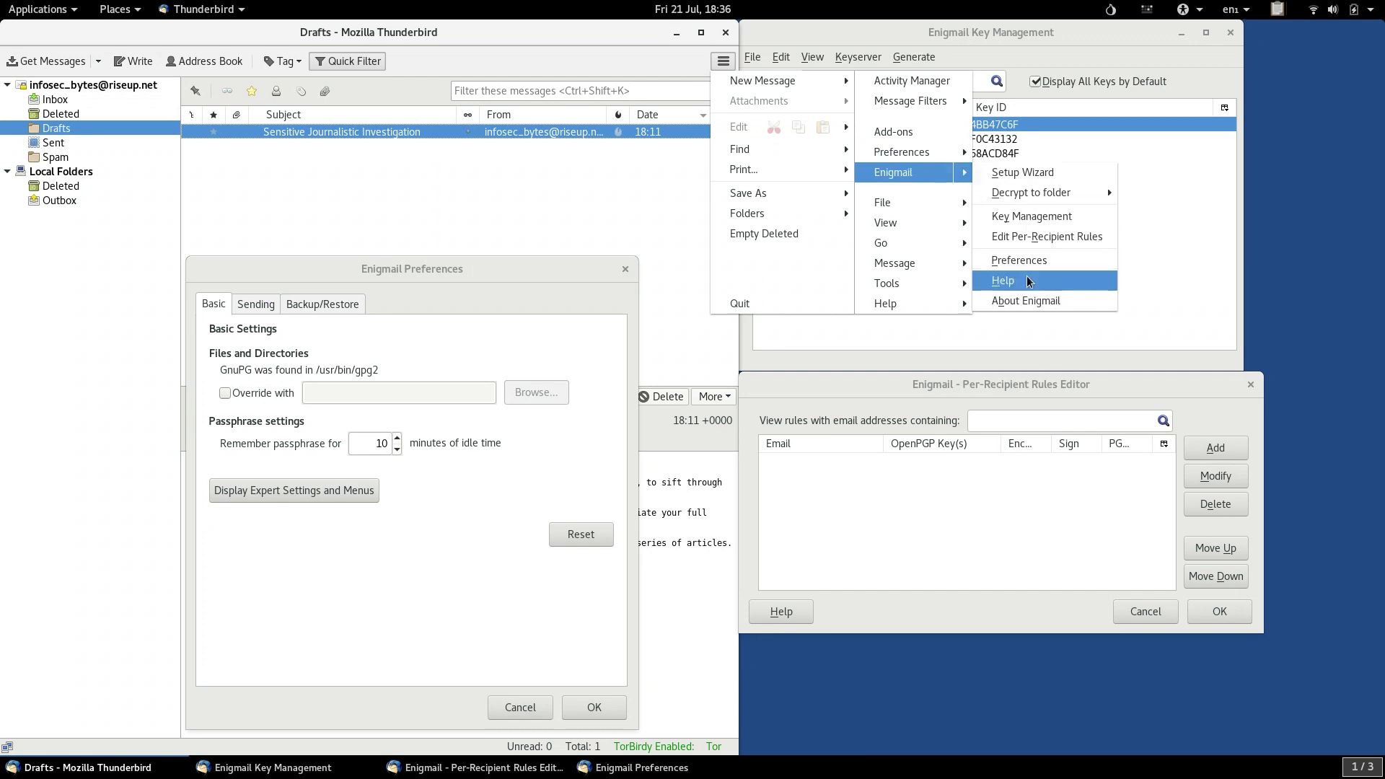
{"action": "left_click", "coordinate": [1003, 280]}
{"action": "left_click_drag", "start_coordinate": [938, 268], "coordinate": [543, 68]}
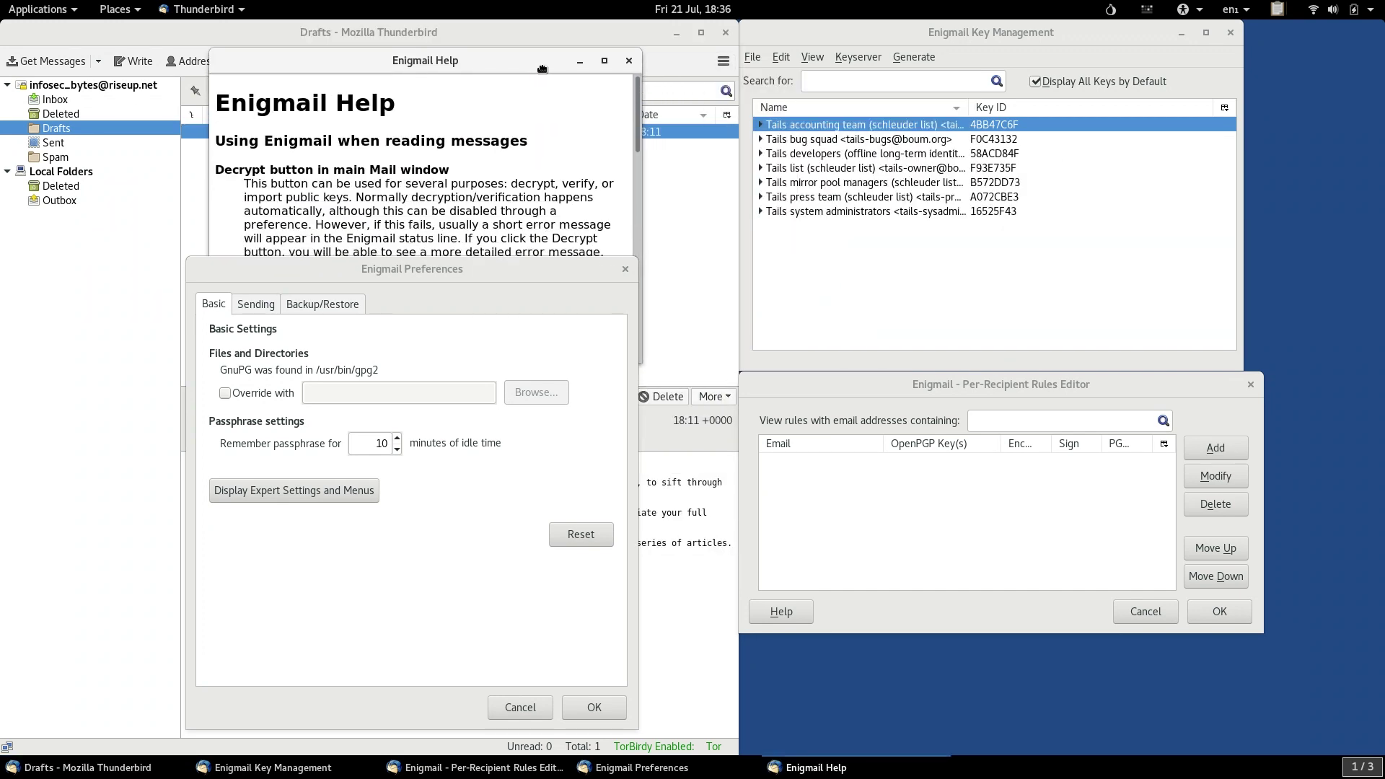
Launch the Enigmail Setup Wizard.
{"action": "left_click", "coordinate": [724, 61]}
{"action": "mouse_move", "coordinate": [966, 174]}
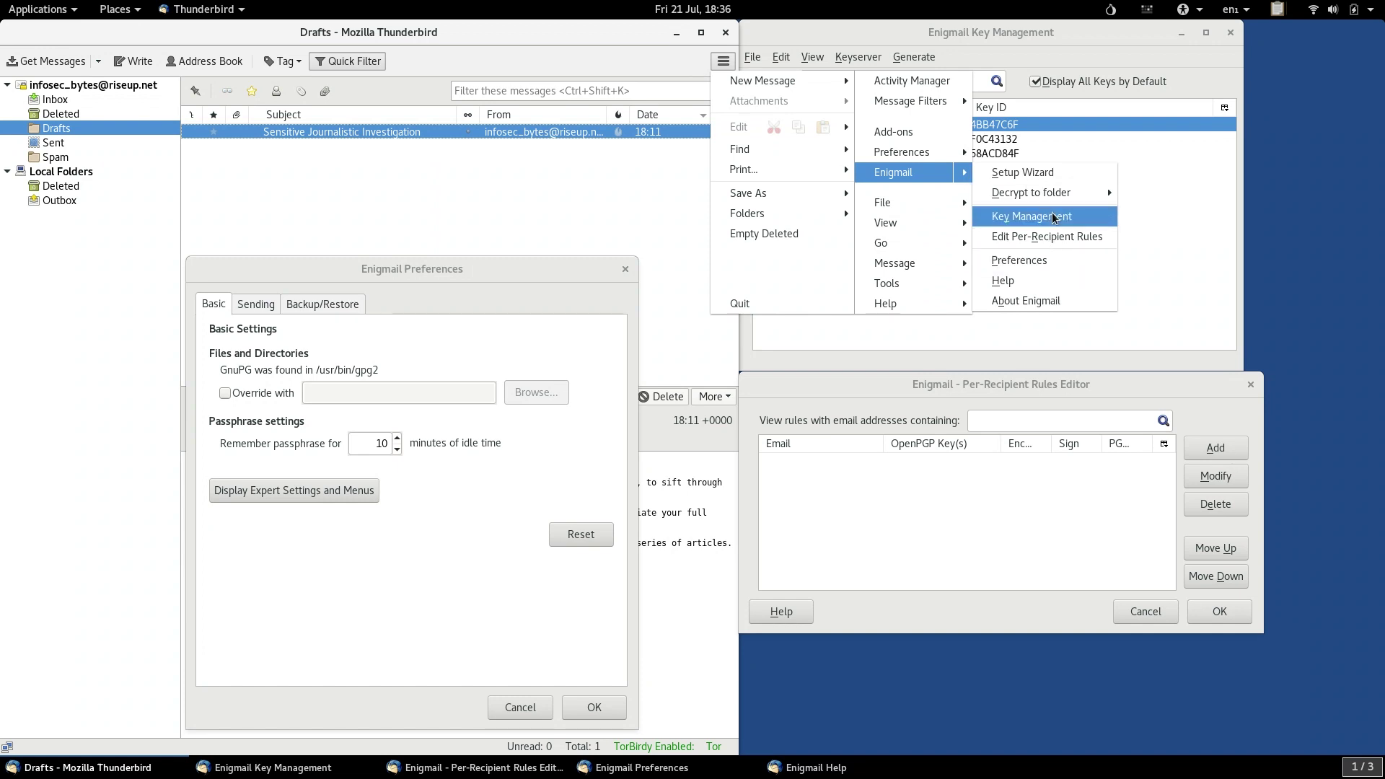
{"action": "left_click", "coordinate": [1036, 179]}
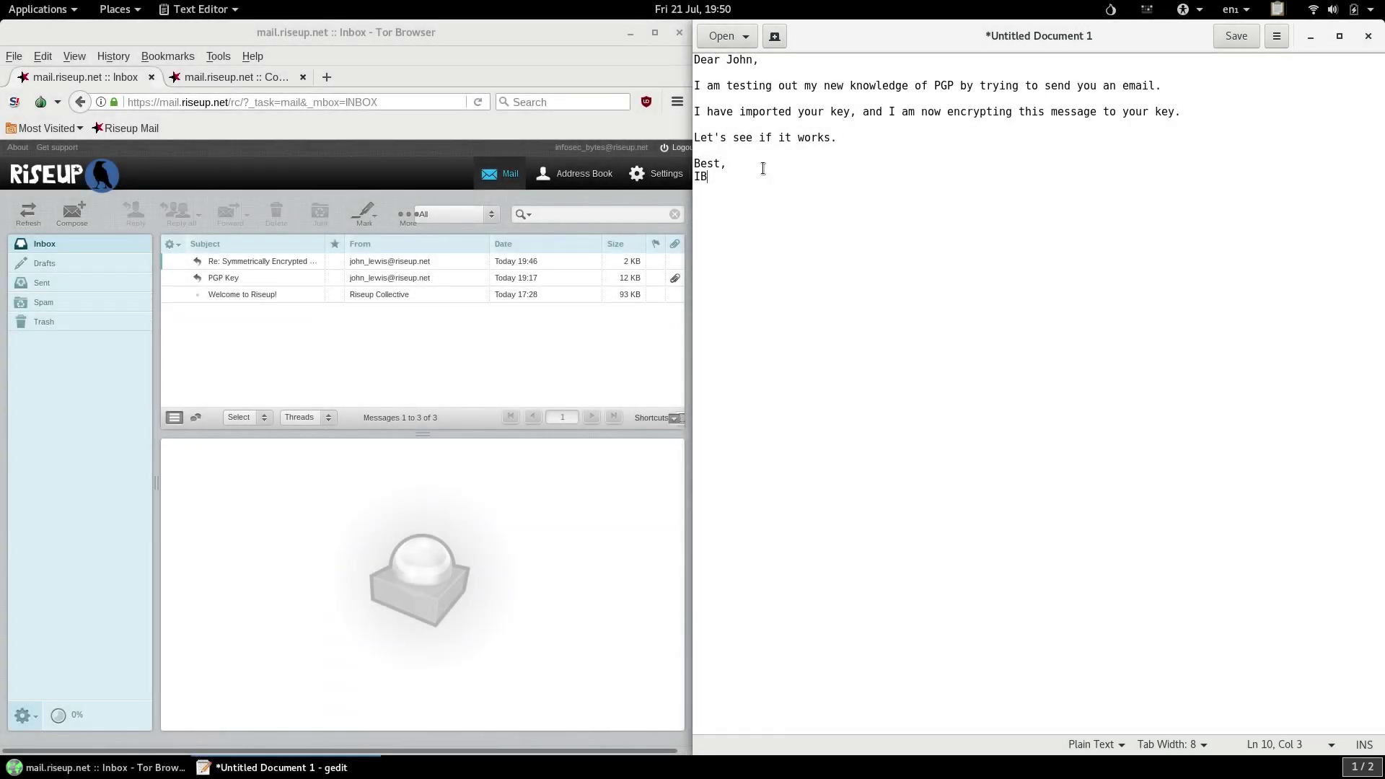
Copy the whole letter to the clipboard and bring up the OpenPGP applet menu.
{"action": "left_click_drag", "start_coordinate": [826, 192], "coordinate": [738, 147]}
{"action": "key", "text": "ctrl+a"}
{"action": "right_click", "coordinate": [760, 103]}
{"action": "left_click", "coordinate": [787, 180]}
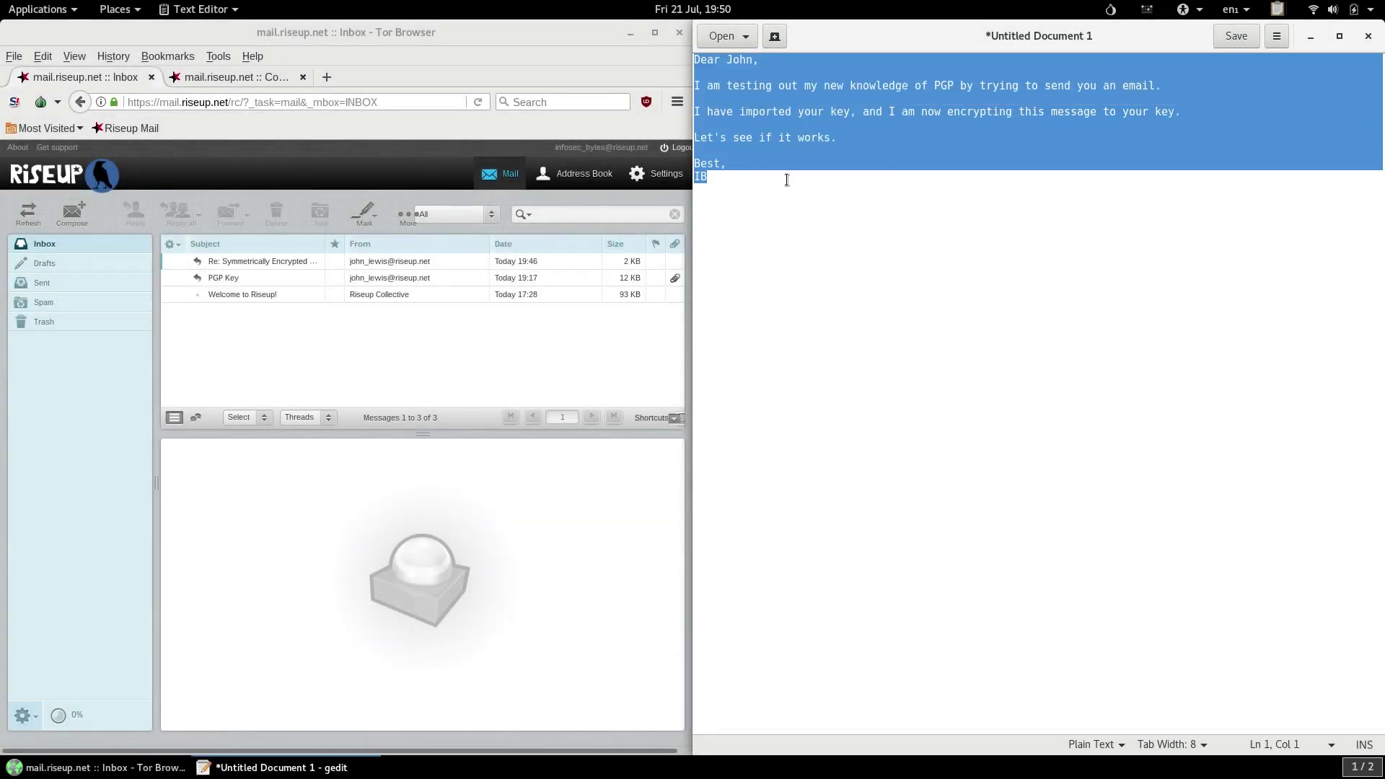
{"action": "left_click", "coordinate": [854, 232]}
{"action": "left_click", "coordinate": [1278, 9]}
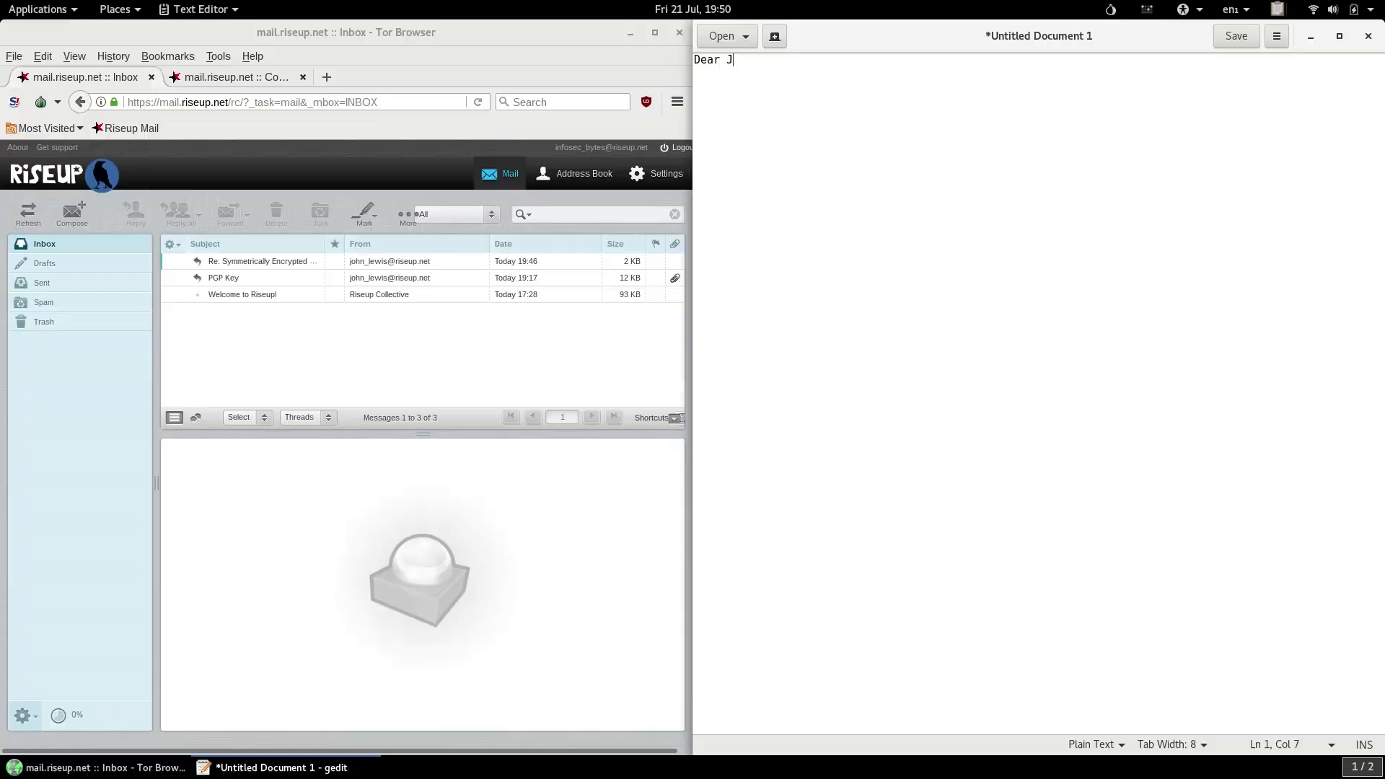
Write the letter about testing PGP with the imported key, ending 'Let's see if it works. Best,' and initials.
{"action": "type", "text": "ohn,"}
{"action": "key", "text": "Return"}
{"action": "key", "text": "Return"}
{"action": "type", "text": "I am testing out my new knowledge of PGP by trying to send you an email."}
{"action": "key", "text": "Return"}
{"action": "key", "text": "Return"}
{"action": "type", "text": "I have imported your key, and I am now encrypting this message to your key."}
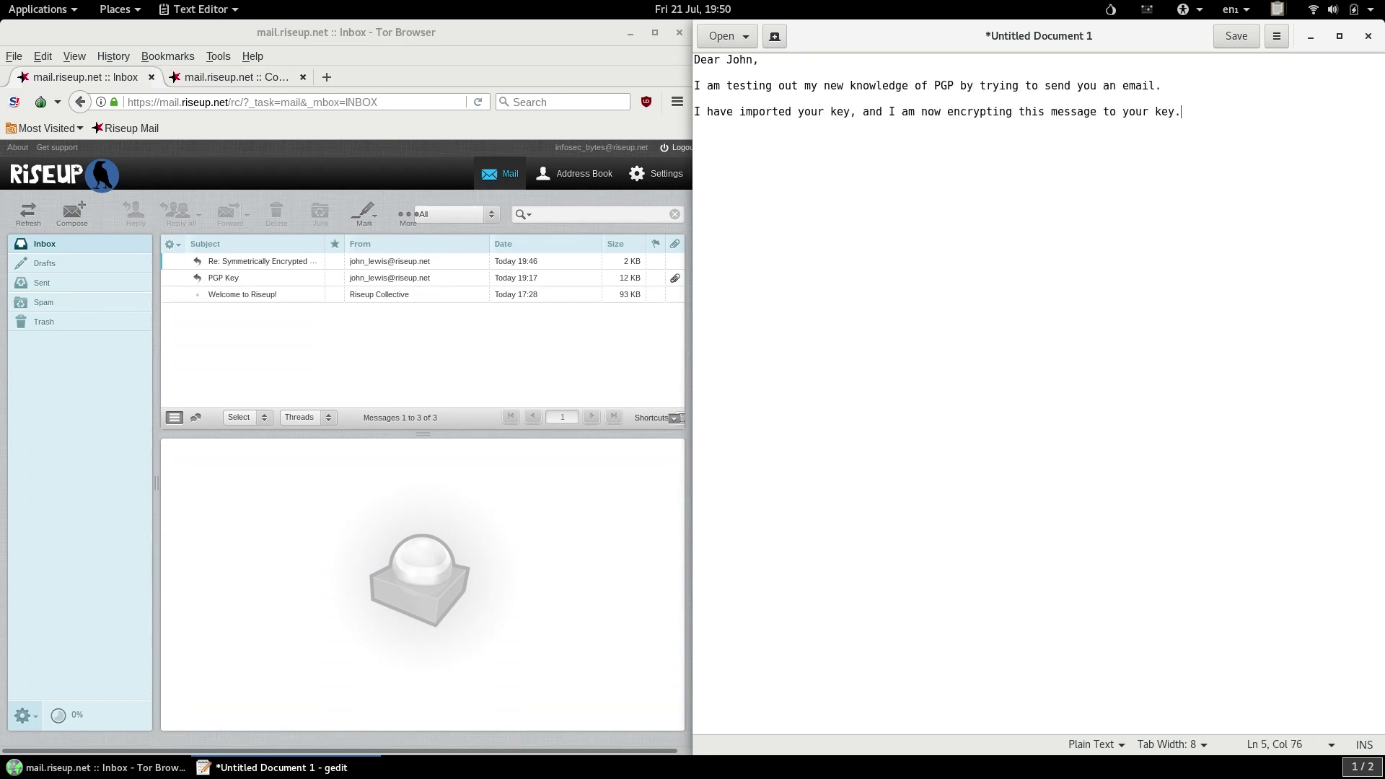
{"action": "key", "text": "Return"}
{"action": "key", "text": "Return"}
{"action": "type", "text": "Let's see if it works."}
{"action": "key", "text": "Return"}
{"action": "key", "text": "Return"}
{"action": "type", "text": "Best,"}
{"action": "key", "text": "Return"}
{"action": "type", "text": "IB"}
Copy the letter and encrypt the clipboard to the correspondent's public key, accepting the untrusted key.
{"action": "key", "text": "ctrl+a"}
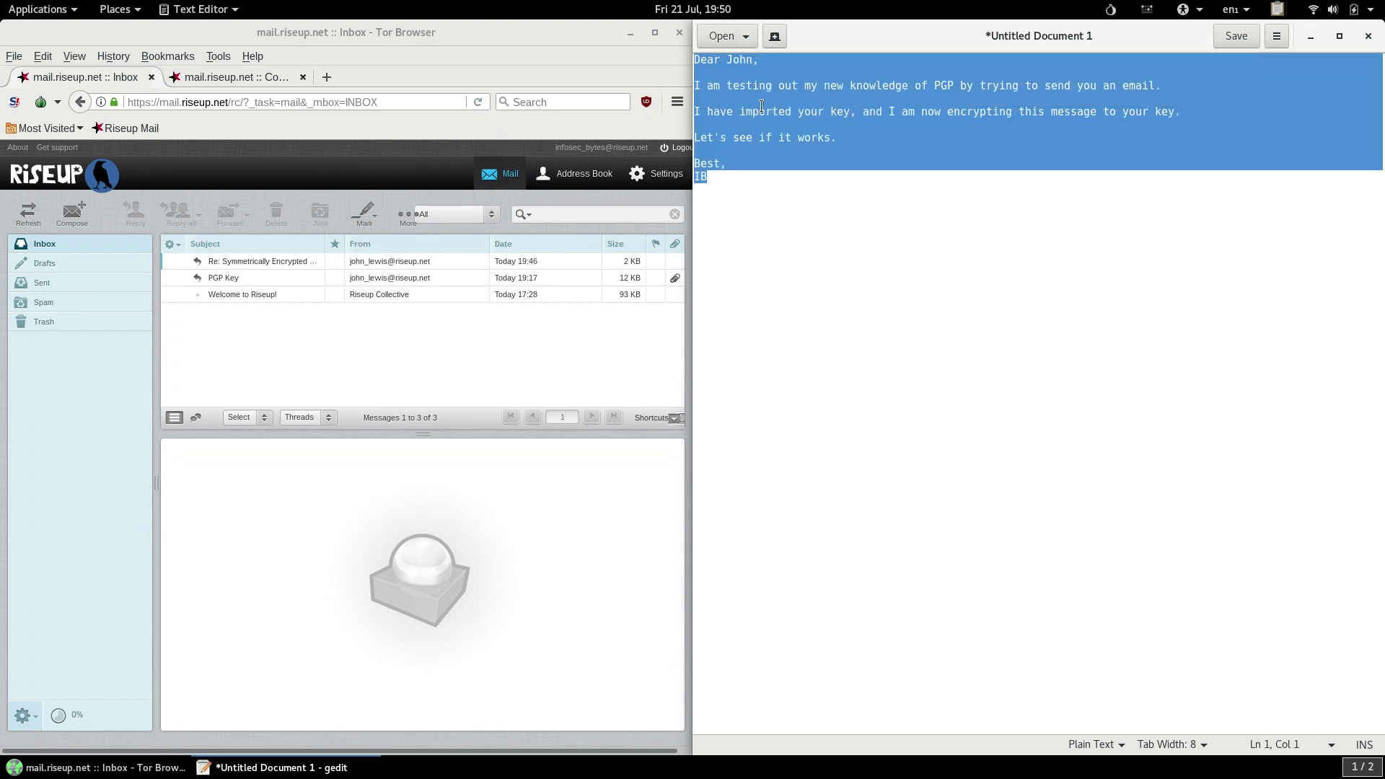
{"action": "right_click", "coordinate": [762, 107]}
{"action": "left_click", "coordinate": [823, 179]}
{"action": "left_click", "coordinate": [1278, 10]}
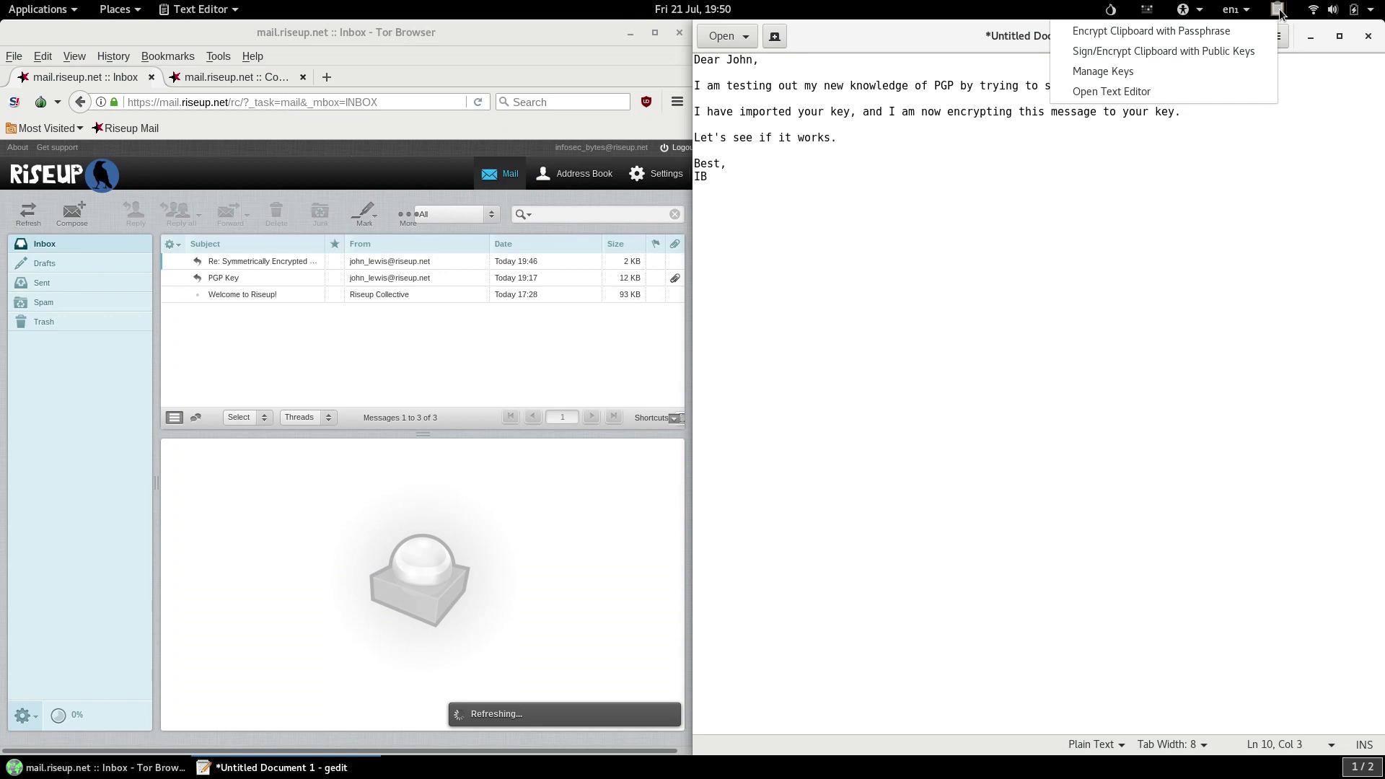
{"action": "left_click", "coordinate": [1254, 56]}
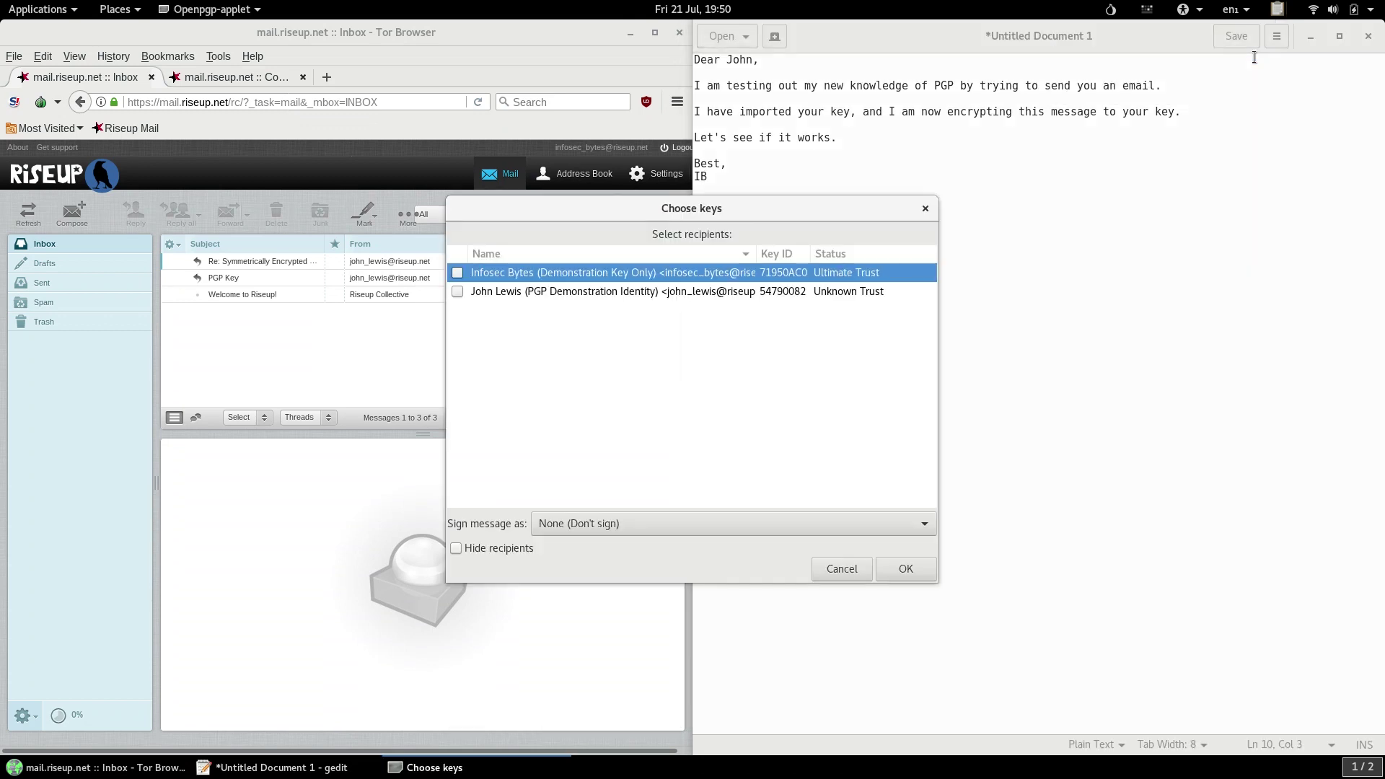
{"action": "left_click", "coordinate": [457, 292]}
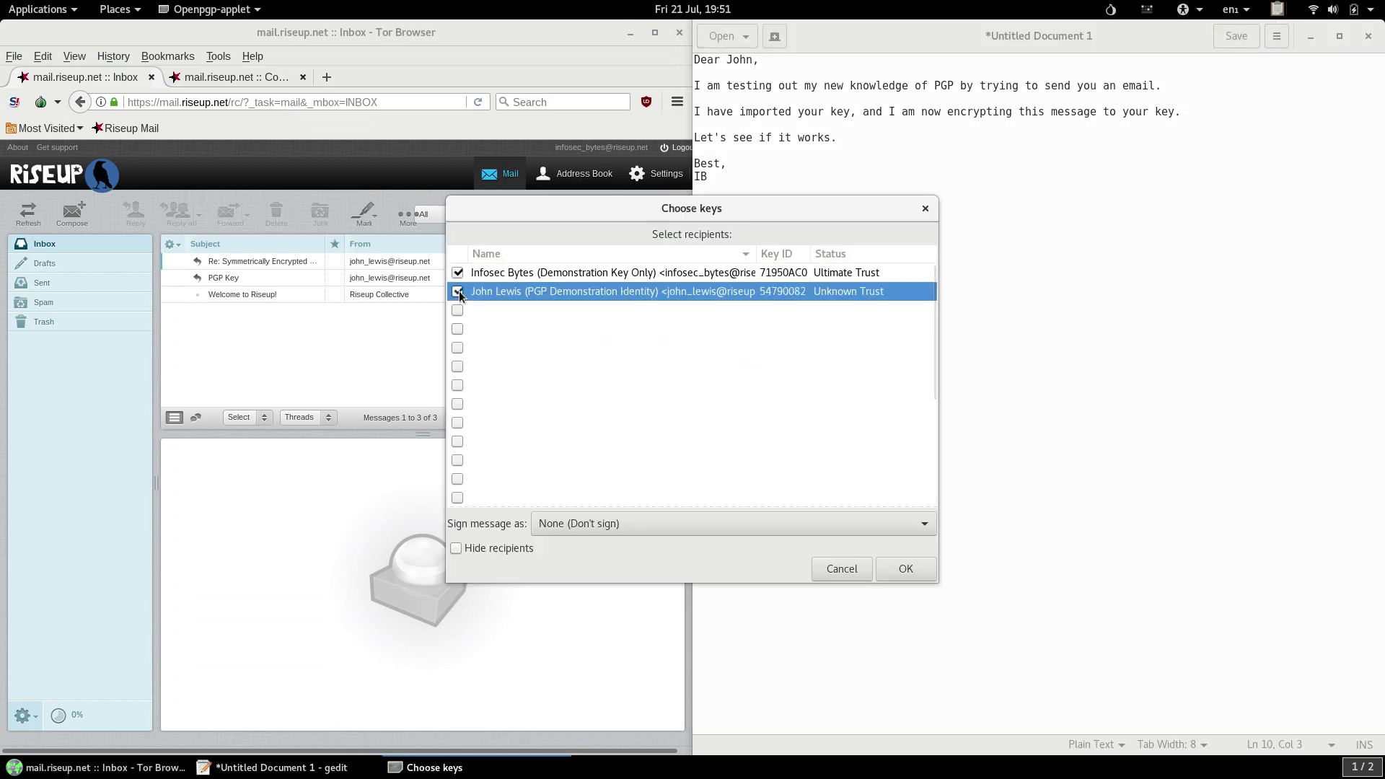
{"action": "left_click", "coordinate": [914, 569]}
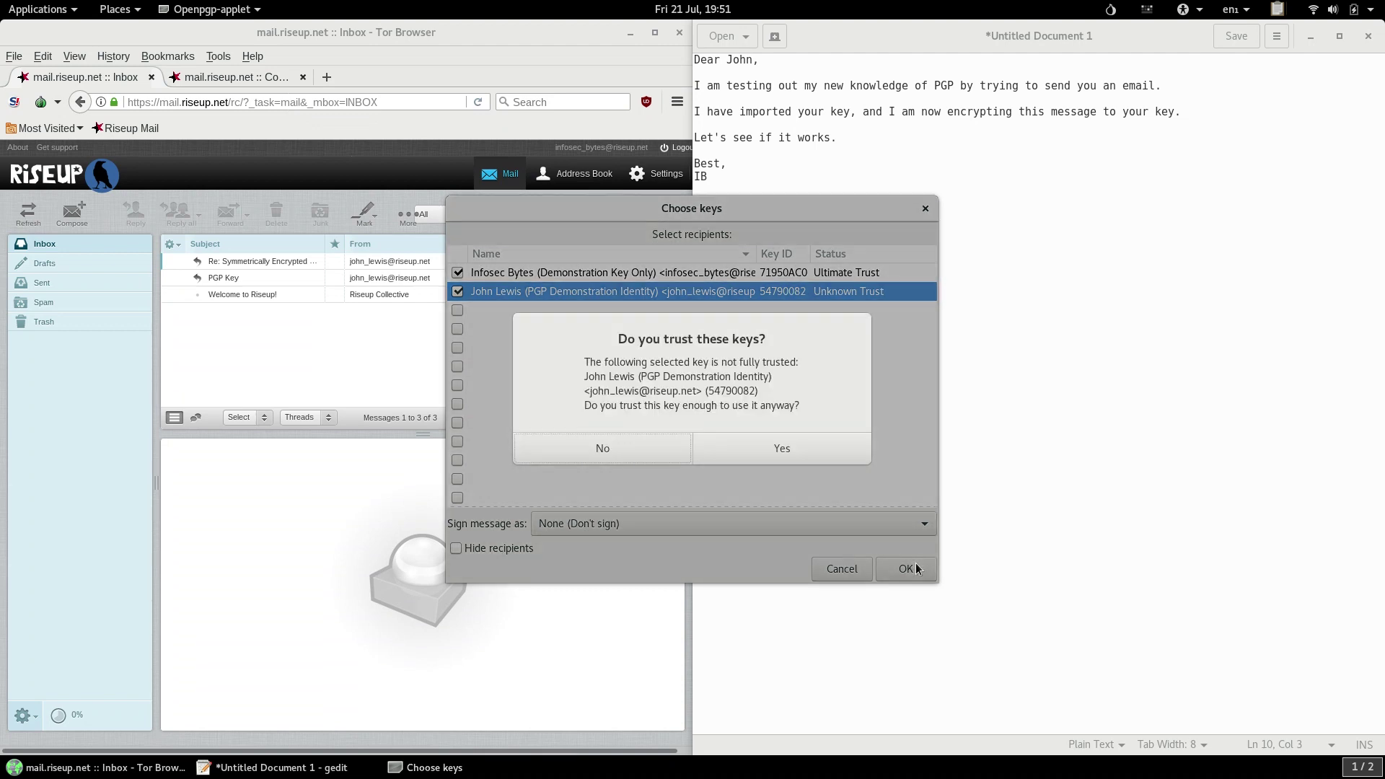
{"action": "left_click", "coordinate": [818, 454]}
Paste the encrypted PGP message below the letter and into the chat input.
{"action": "right_click", "coordinate": [819, 454]}
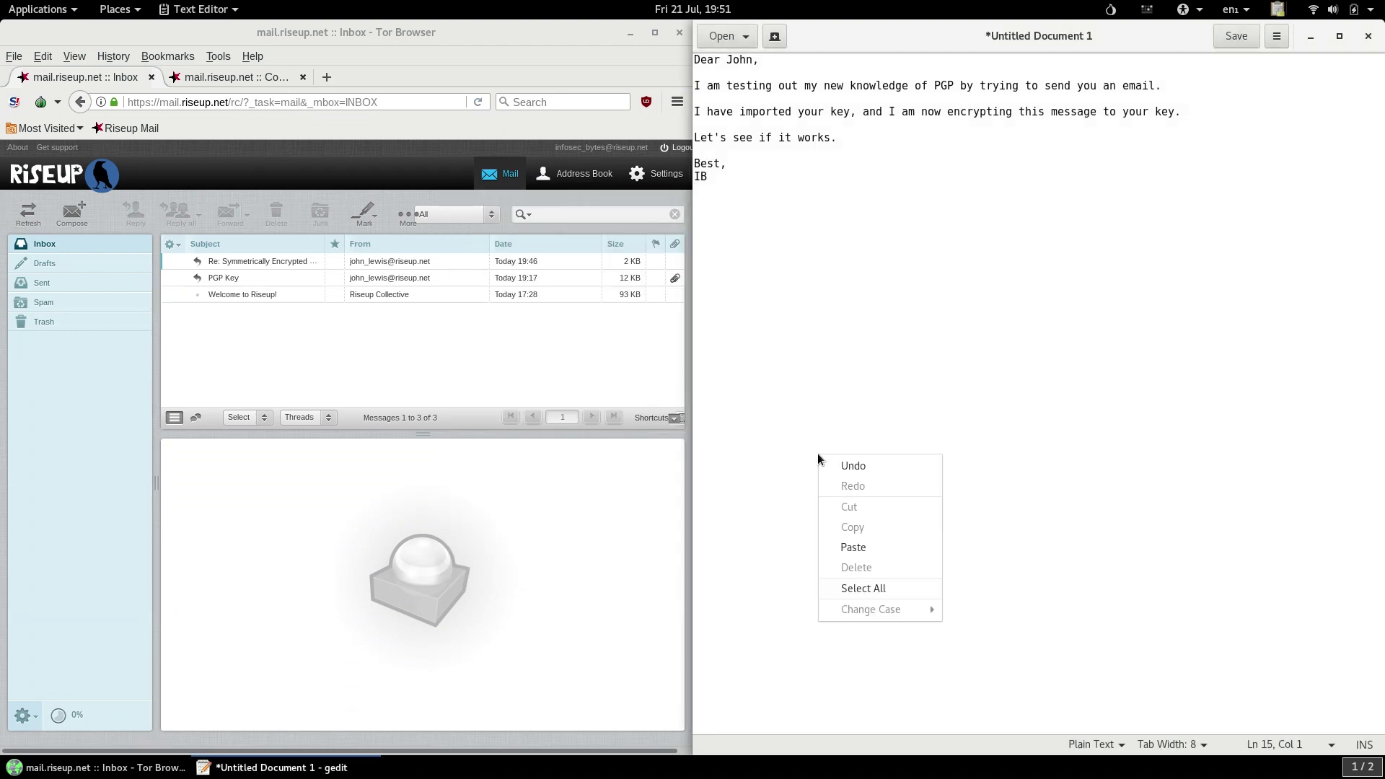
{"action": "left_click", "coordinate": [858, 548]}
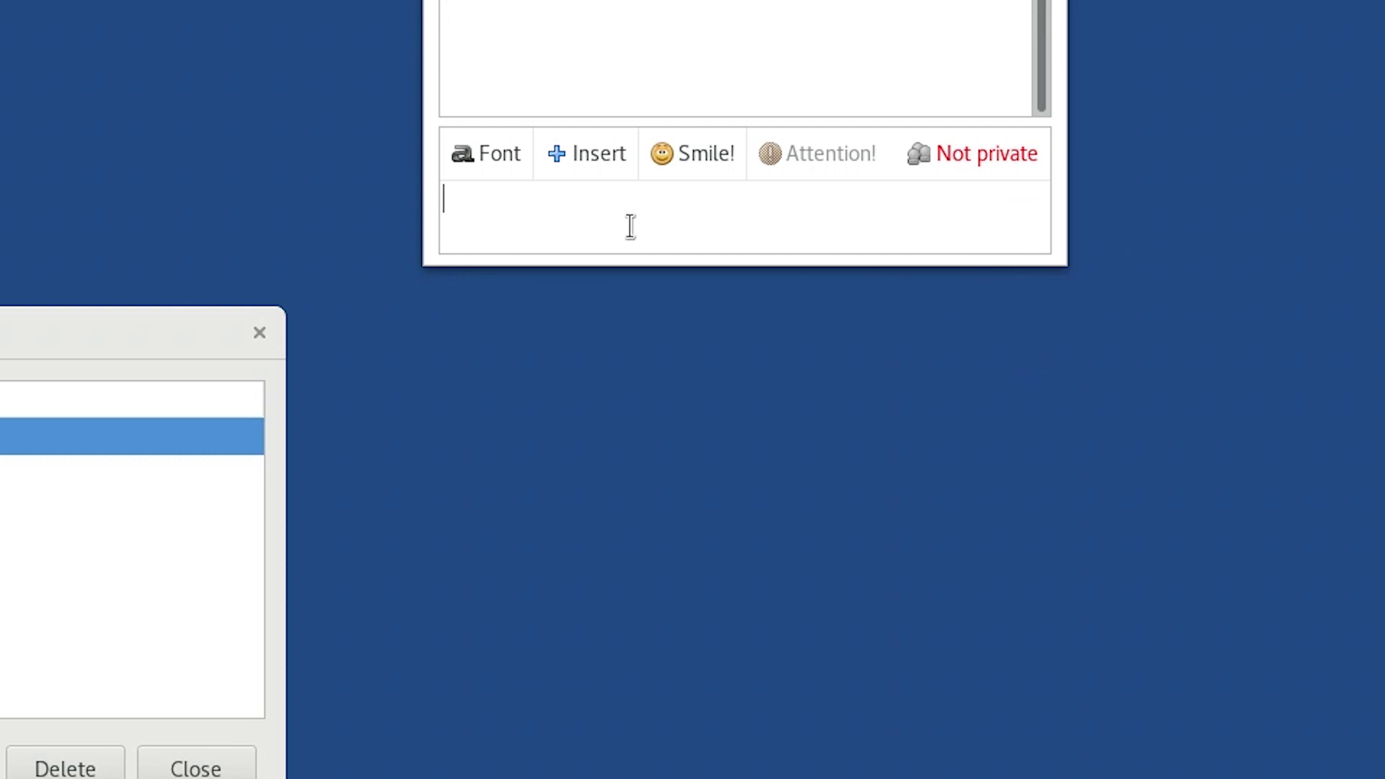
{"action": "right_click", "coordinate": [628, 226]}
{"action": "left_click", "coordinate": [730, 369]}
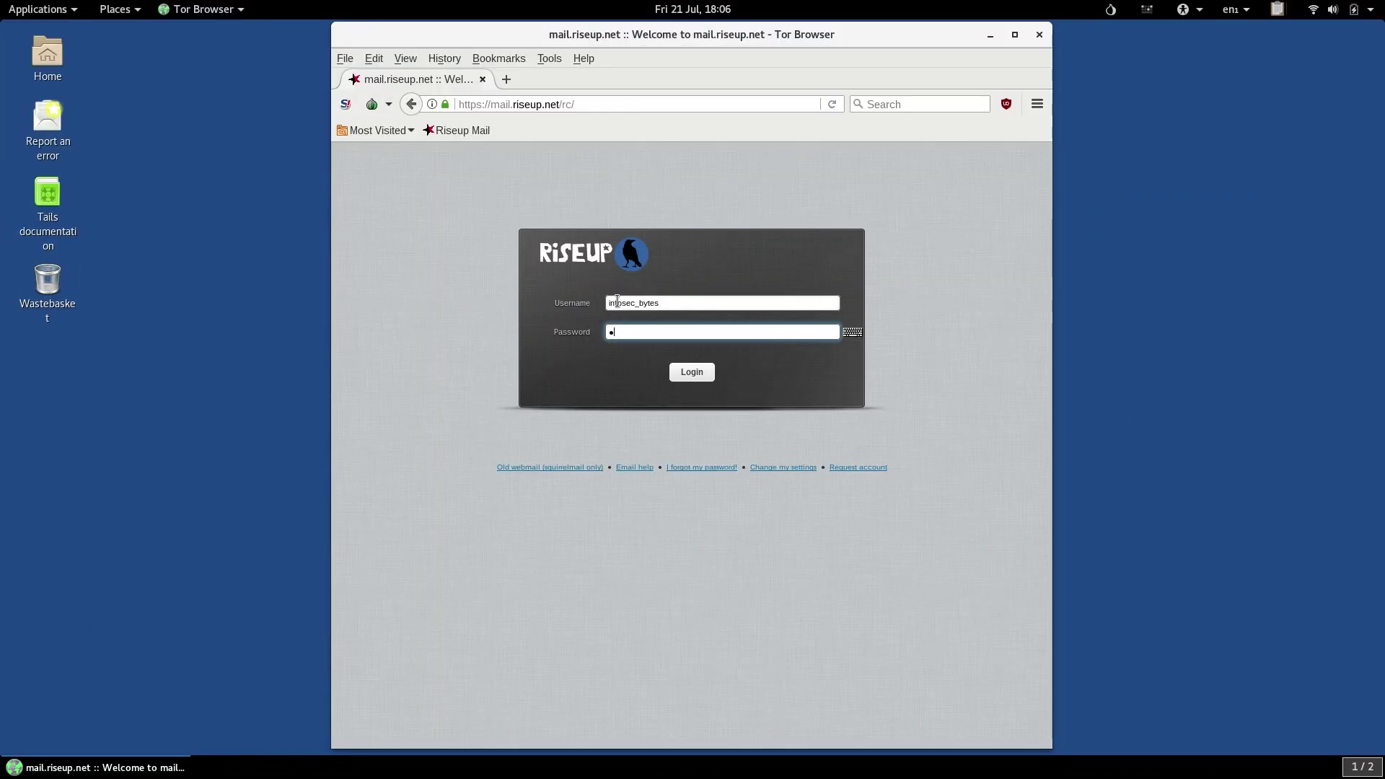
Log in to Riseup with the account password and snap a new text editor to the right half.
{"action": "type", "text": "•••••••••••"}
{"action": "key", "text": "Return"}
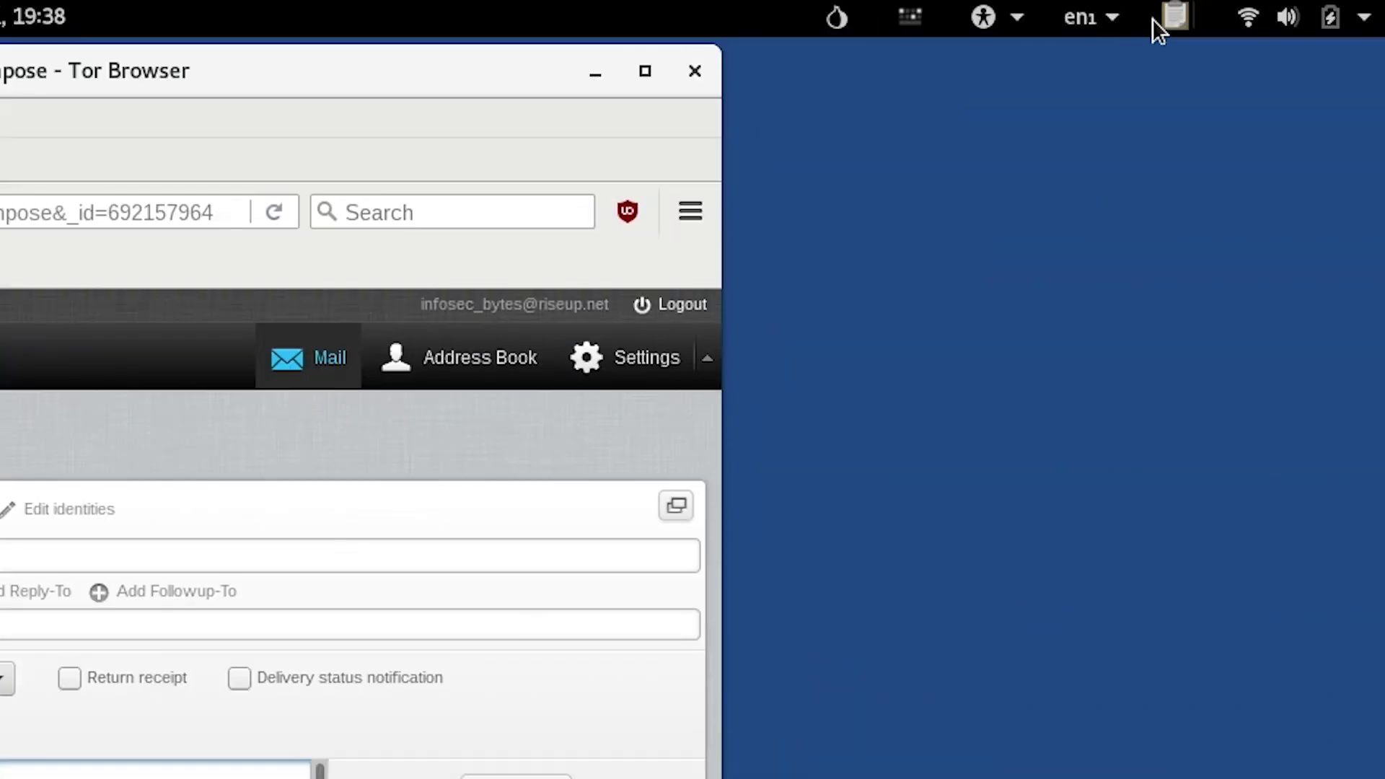
{"action": "left_click", "coordinate": [1278, 9]}
{"action": "left_click", "coordinate": [1090, 182]}
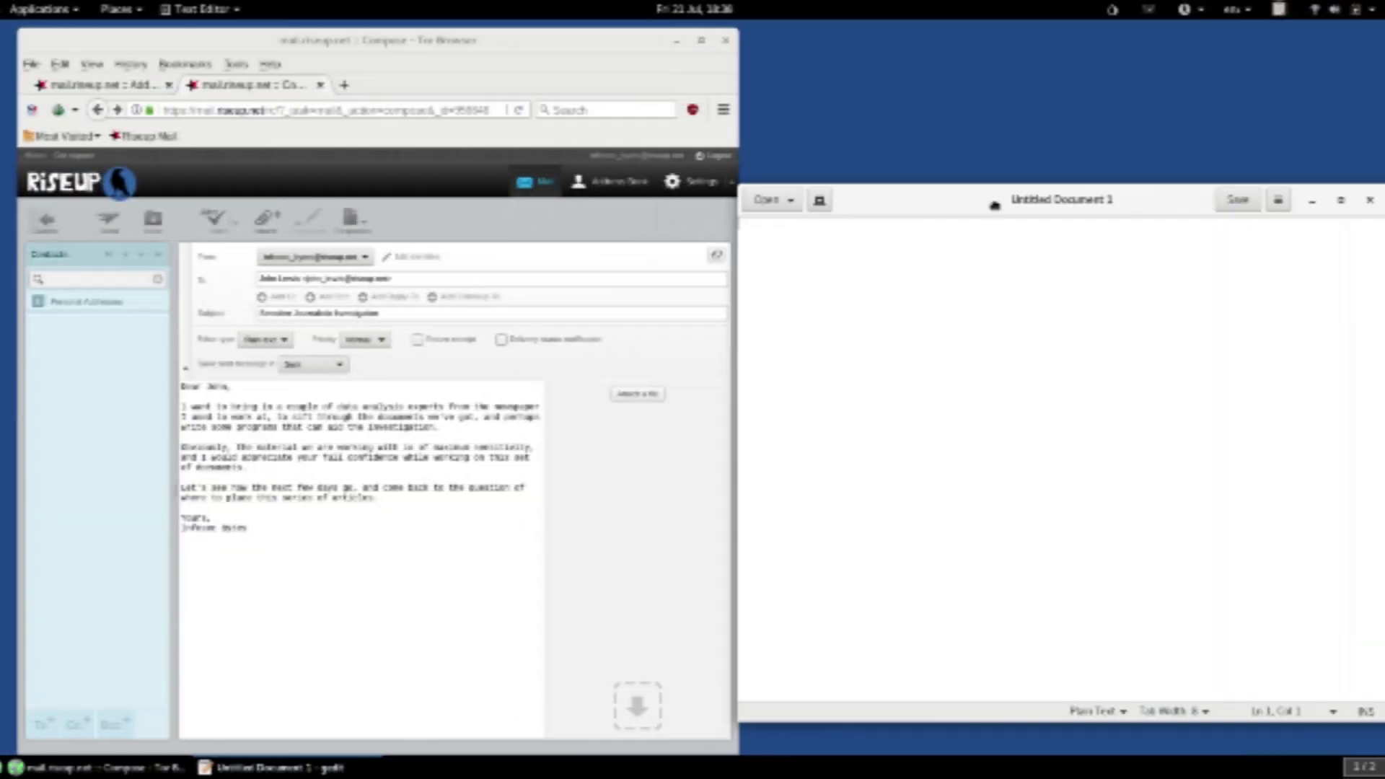
{"action": "key", "text": "super+Right"}
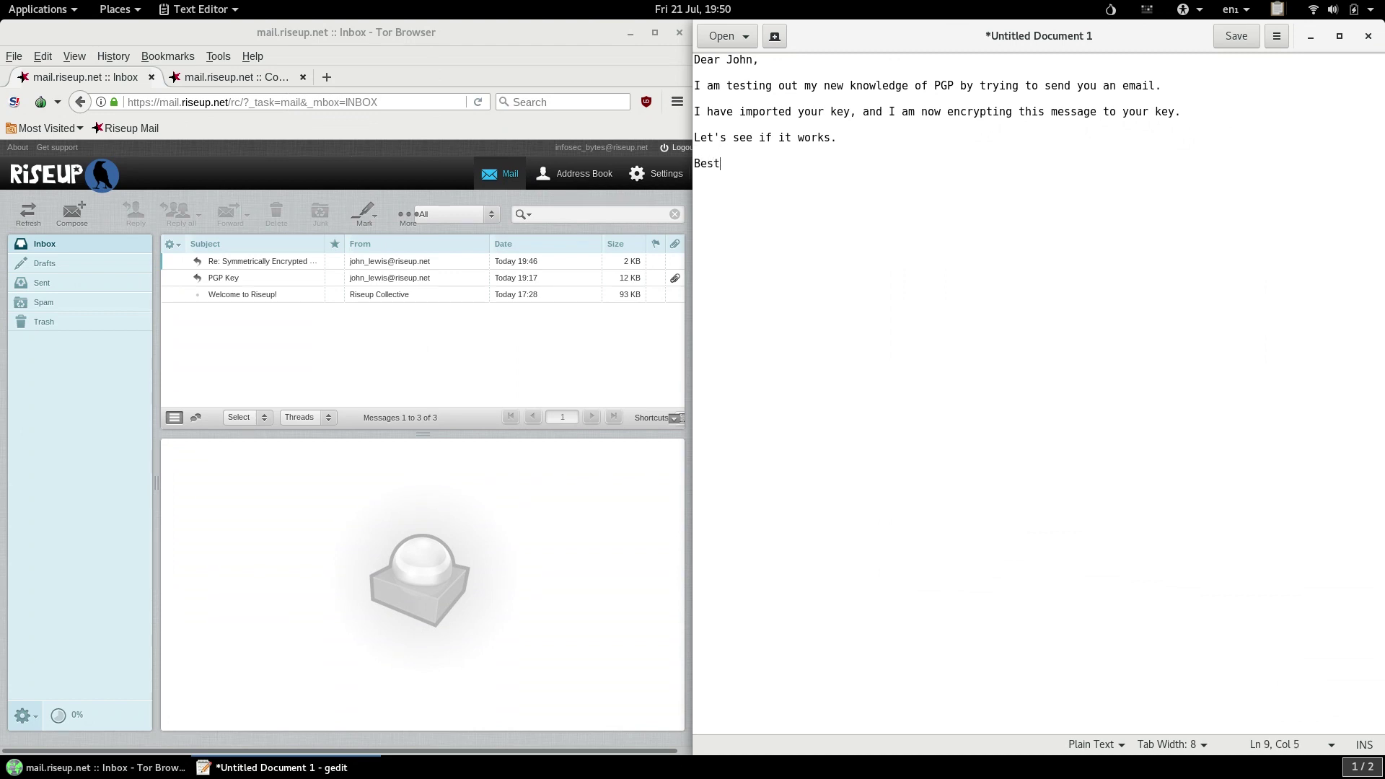
Finish the letter with the 'Best,' sign-off and the sender's initials.
{"action": "type", "text": ","}
{"action": "key", "text": "Return"}
{"action": "type", "text": "IB"}
Copy the whole letter and bring up the OpenPGP applet's clipboard menu.
{"action": "key", "text": "ctrl+a"}
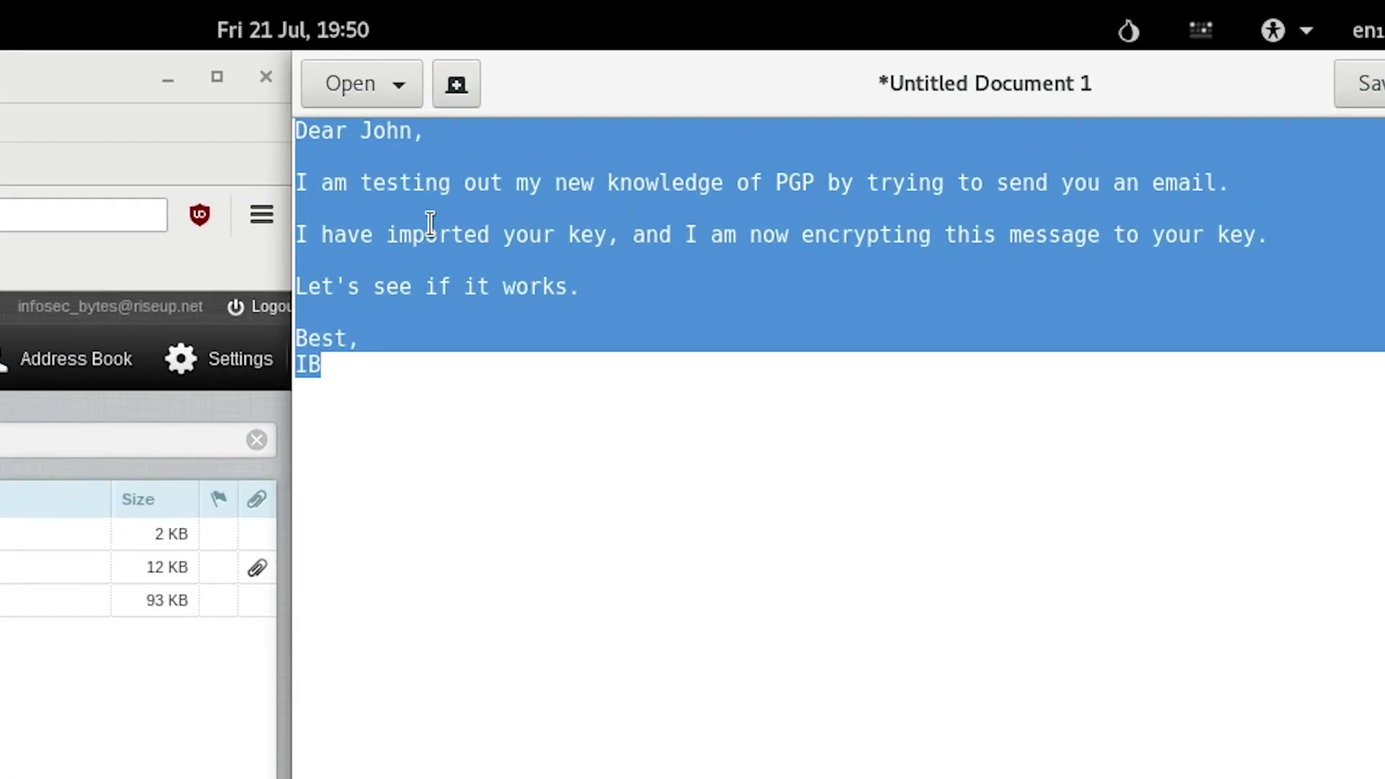
{"action": "right_click", "coordinate": [762, 106]}
{"action": "left_click", "coordinate": [479, 369]}
{"action": "left_click", "coordinate": [613, 479]}
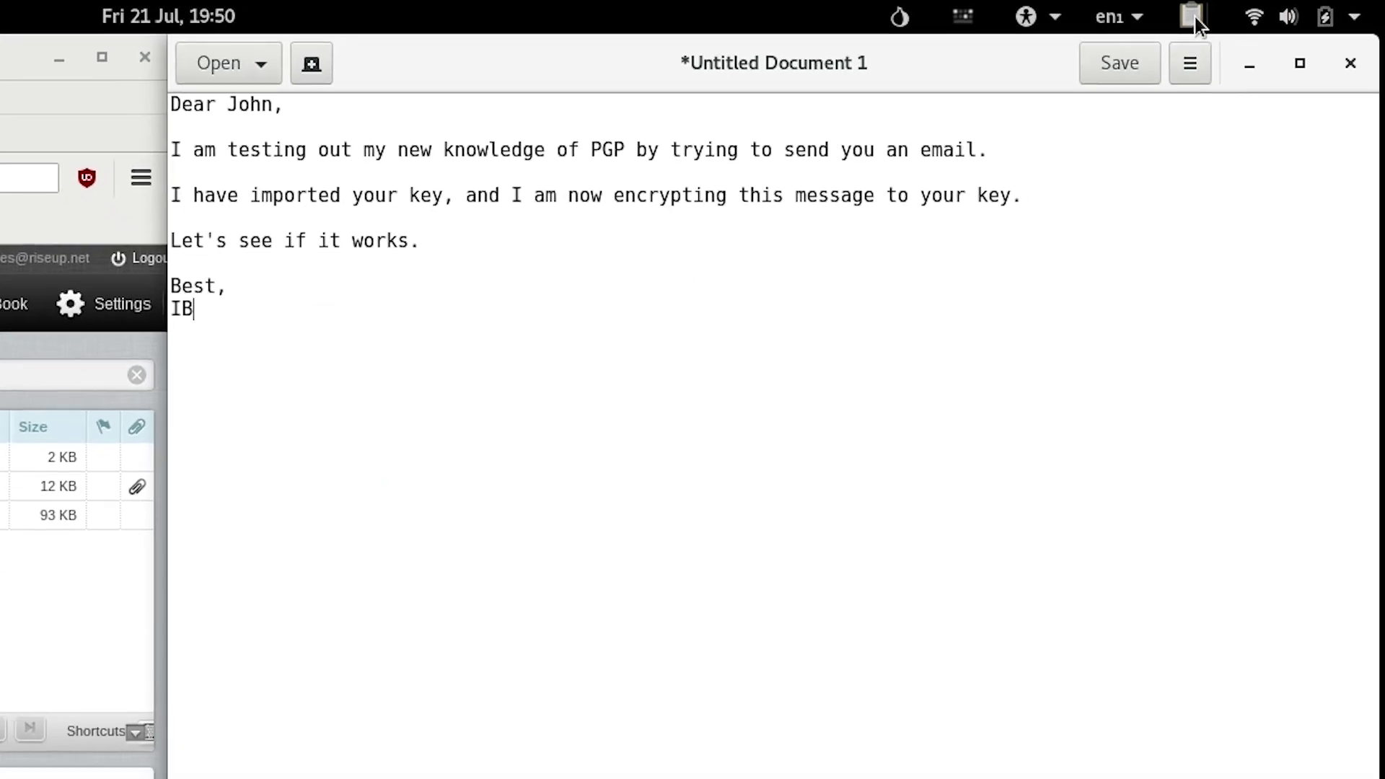
{"action": "left_click", "coordinate": [1290, 20]}
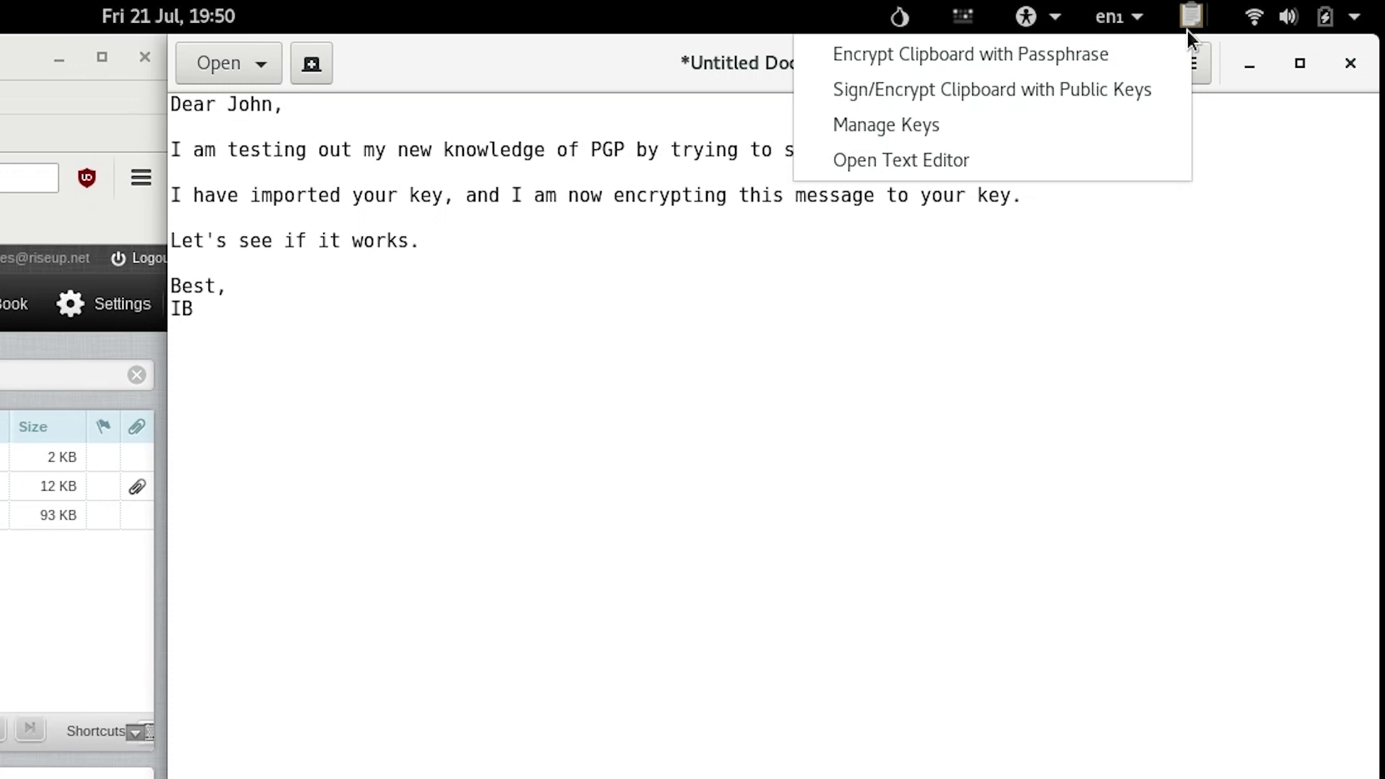
Choose Sign/Encrypt Clipboard with Public Keys and confirm with the correspondent's key ticked as recipient.
{"action": "left_click", "coordinate": [1150, 101]}
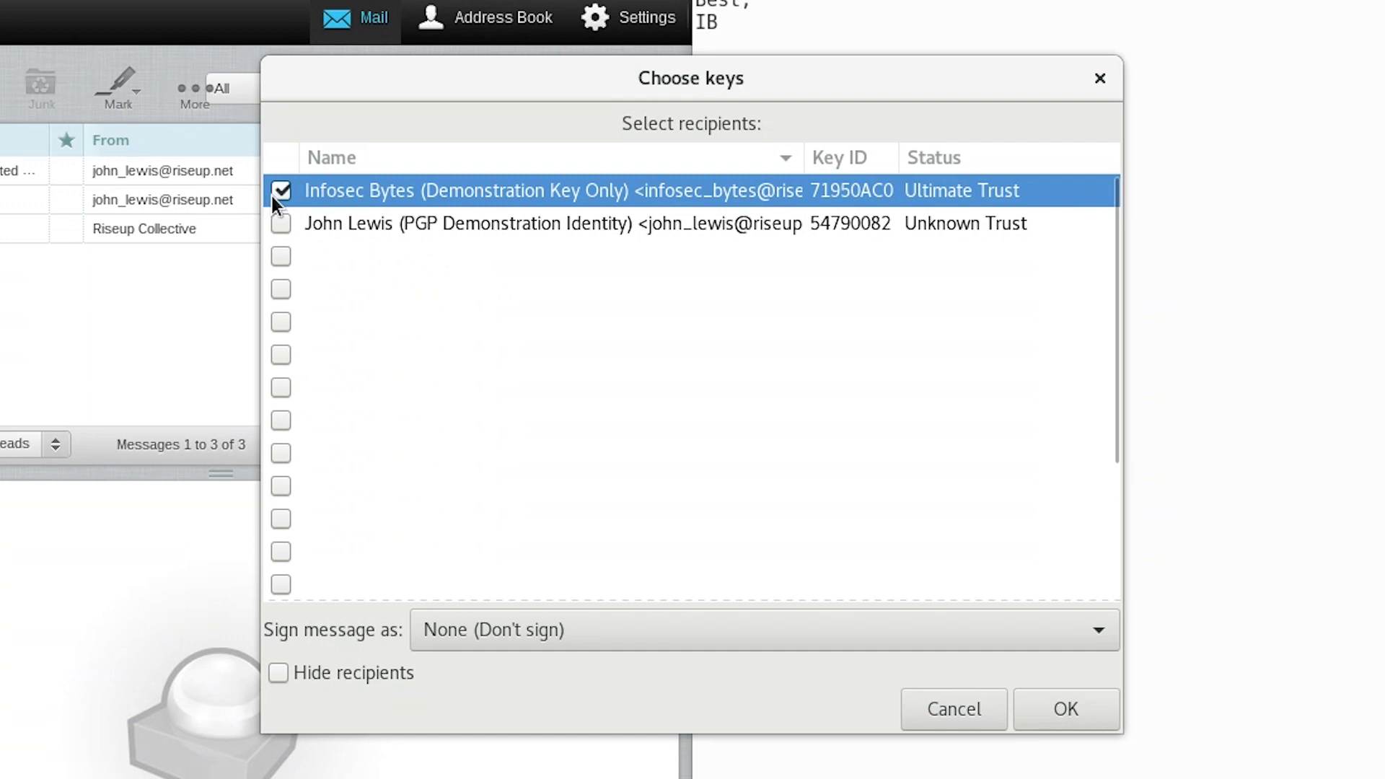
{"action": "left_click", "coordinate": [281, 223]}
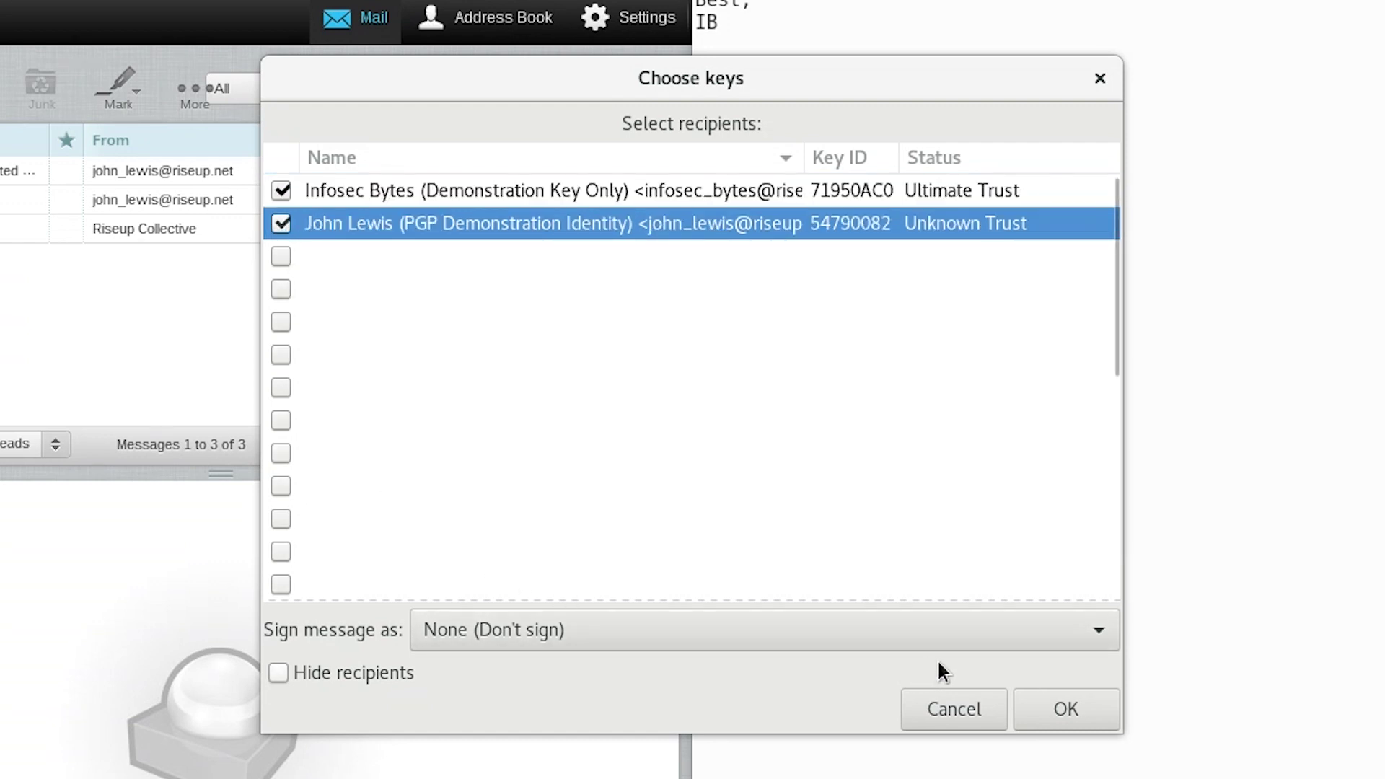
{"action": "left_click", "coordinate": [1082, 697]}
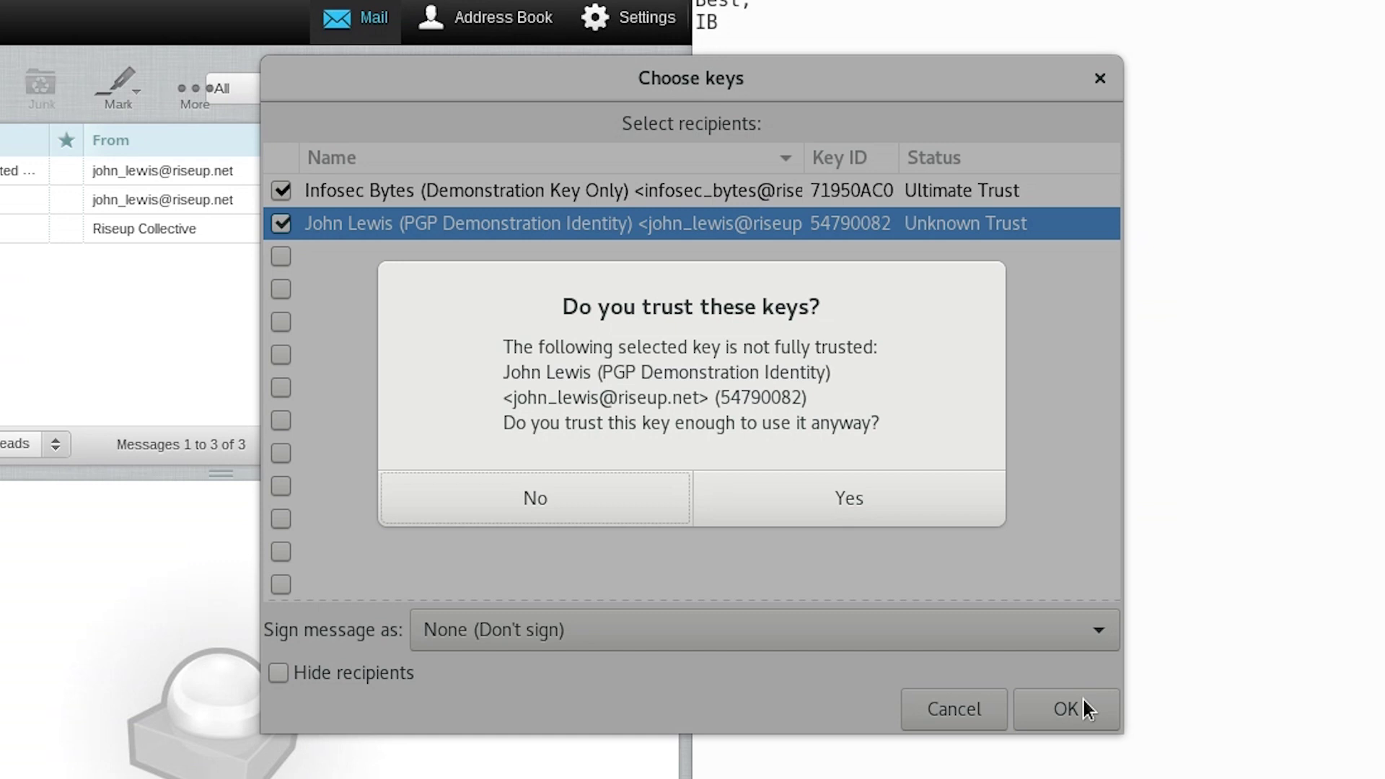
Accept the not-fully-trusted key and paste the encrypted PGP block beneath the letter.
{"action": "left_click", "coordinate": [912, 517]}
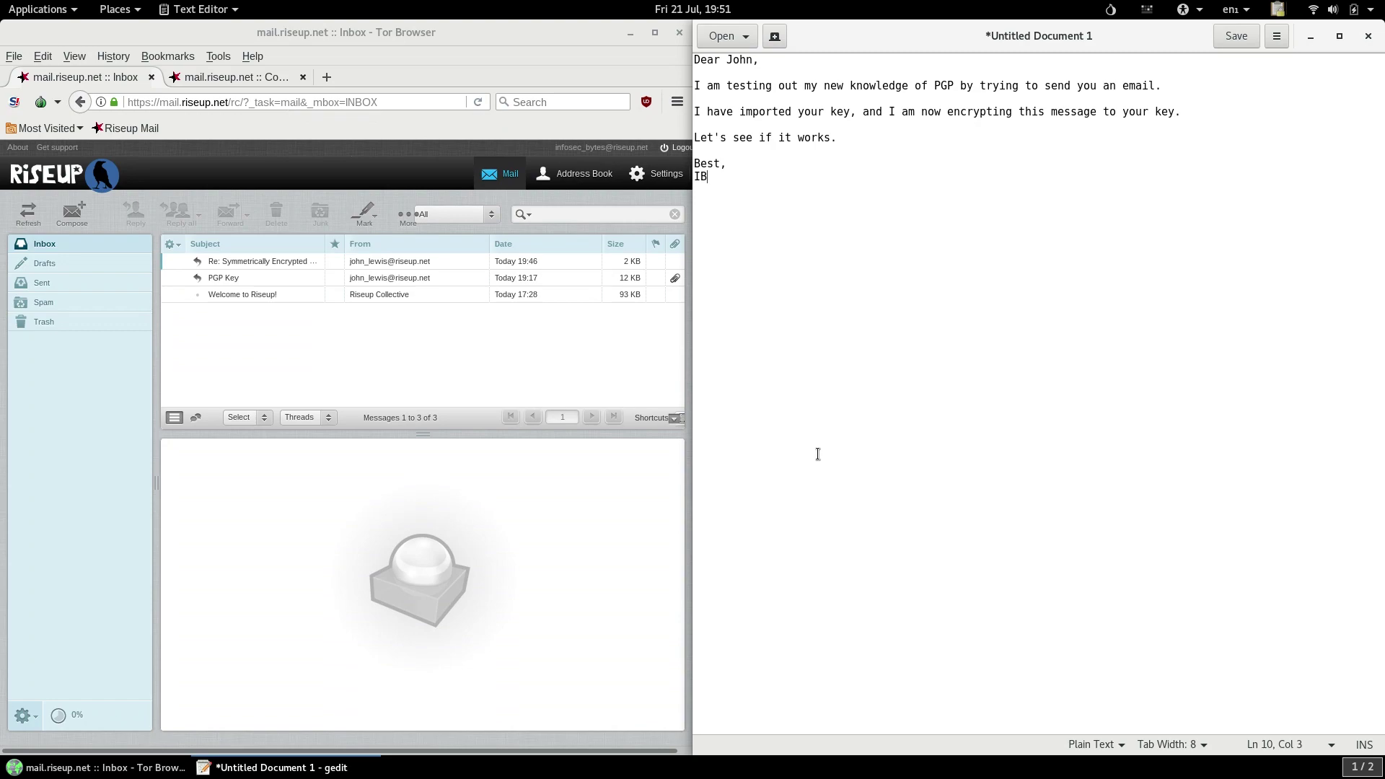
{"action": "key", "text": "Return"}
{"action": "key", "text": "Return"}
{"action": "key", "text": "Return"}
{"action": "key", "text": "Return"}
{"action": "key", "text": "Return"}
{"action": "right_click", "coordinate": [818, 455]}
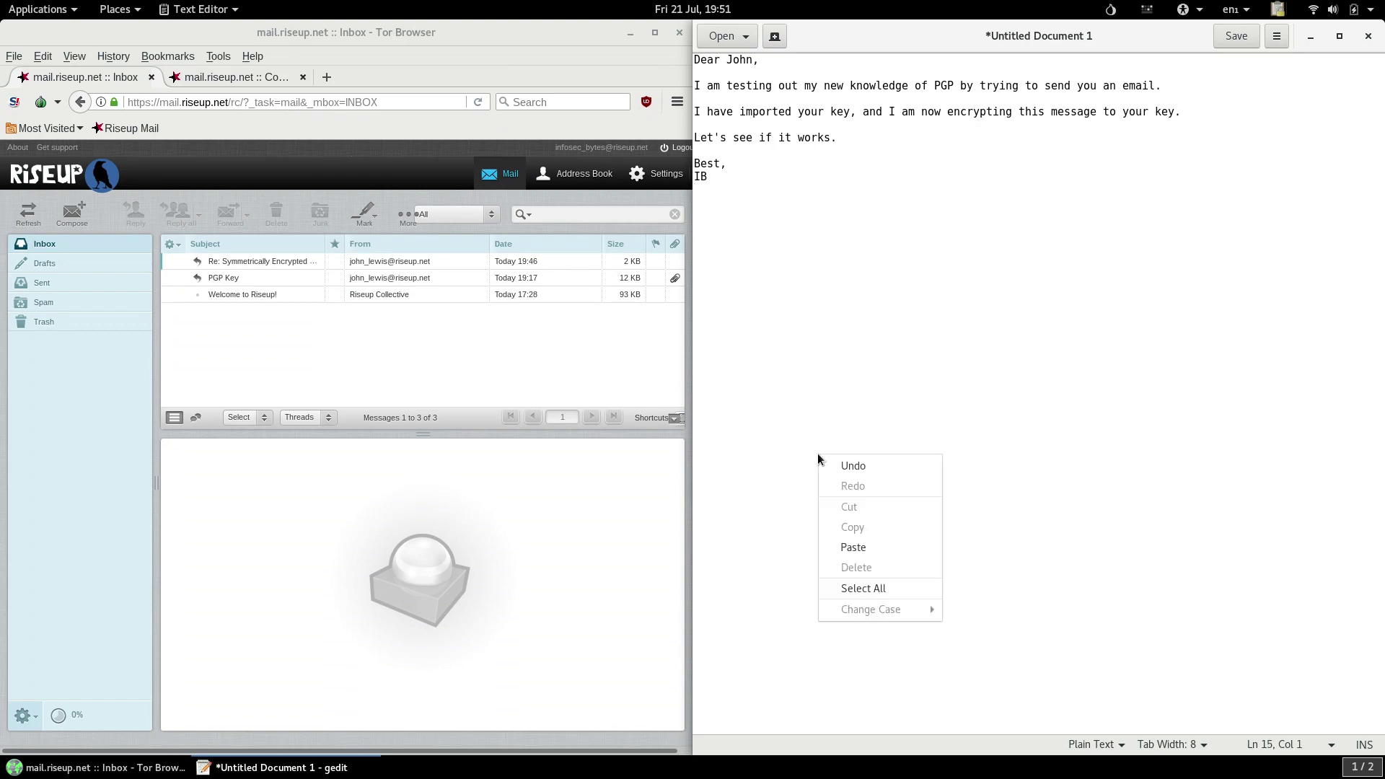
{"action": "left_click", "coordinate": [850, 547]}
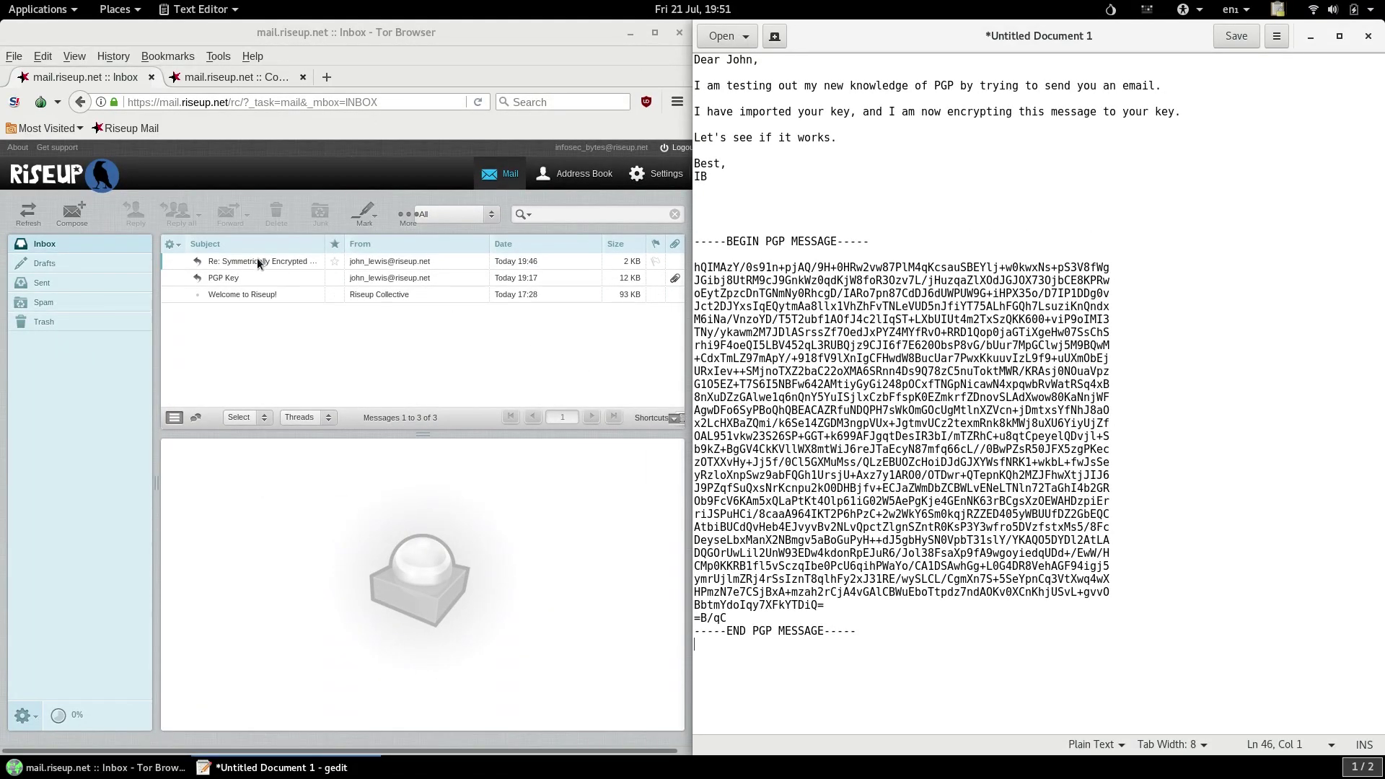
Send a new email to the contact titled 'First PGP Message' with the encrypted block as body.
{"action": "left_click", "coordinate": [72, 213]}
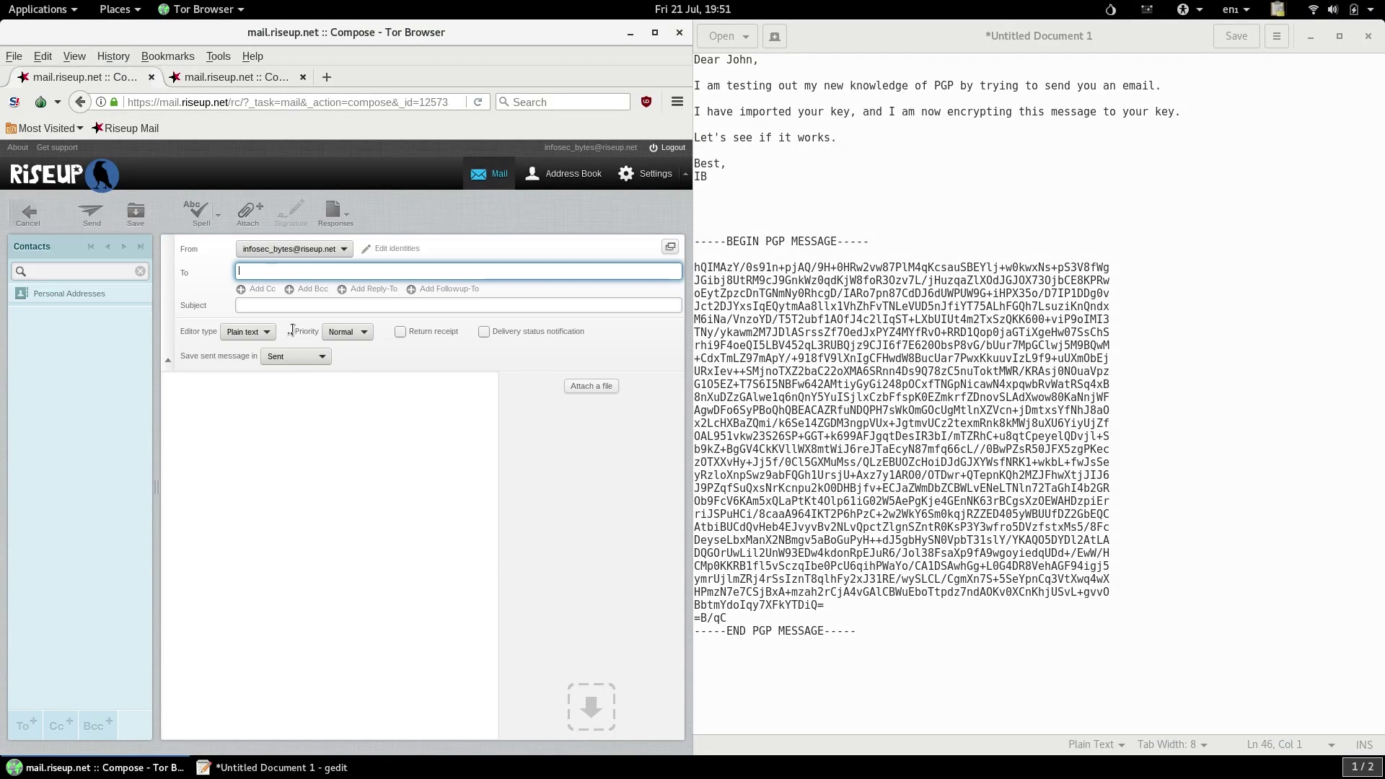
{"action": "type", "text": "john"}
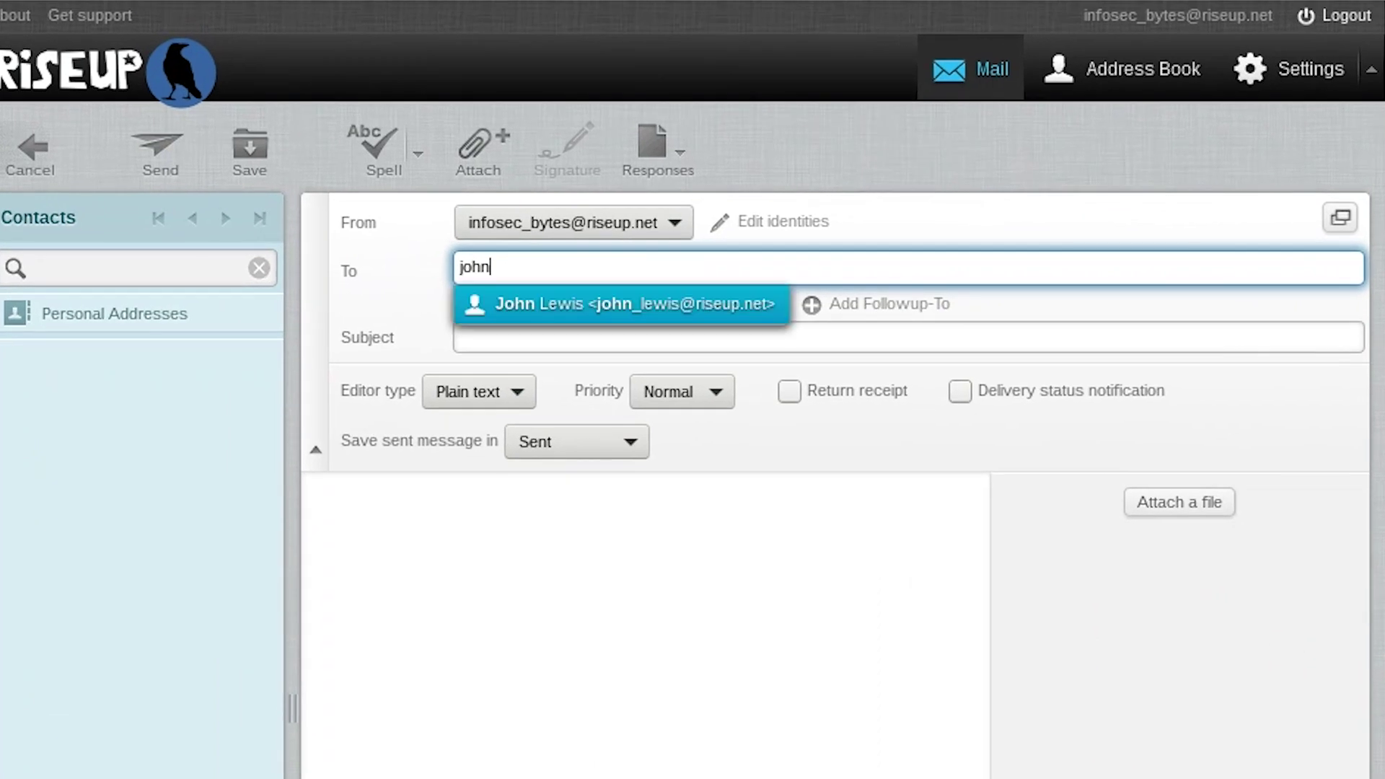
{"action": "key", "text": "Tab"}
{"action": "type", "text": "First PGP Message"}
{"action": "key", "text": "Tab"}
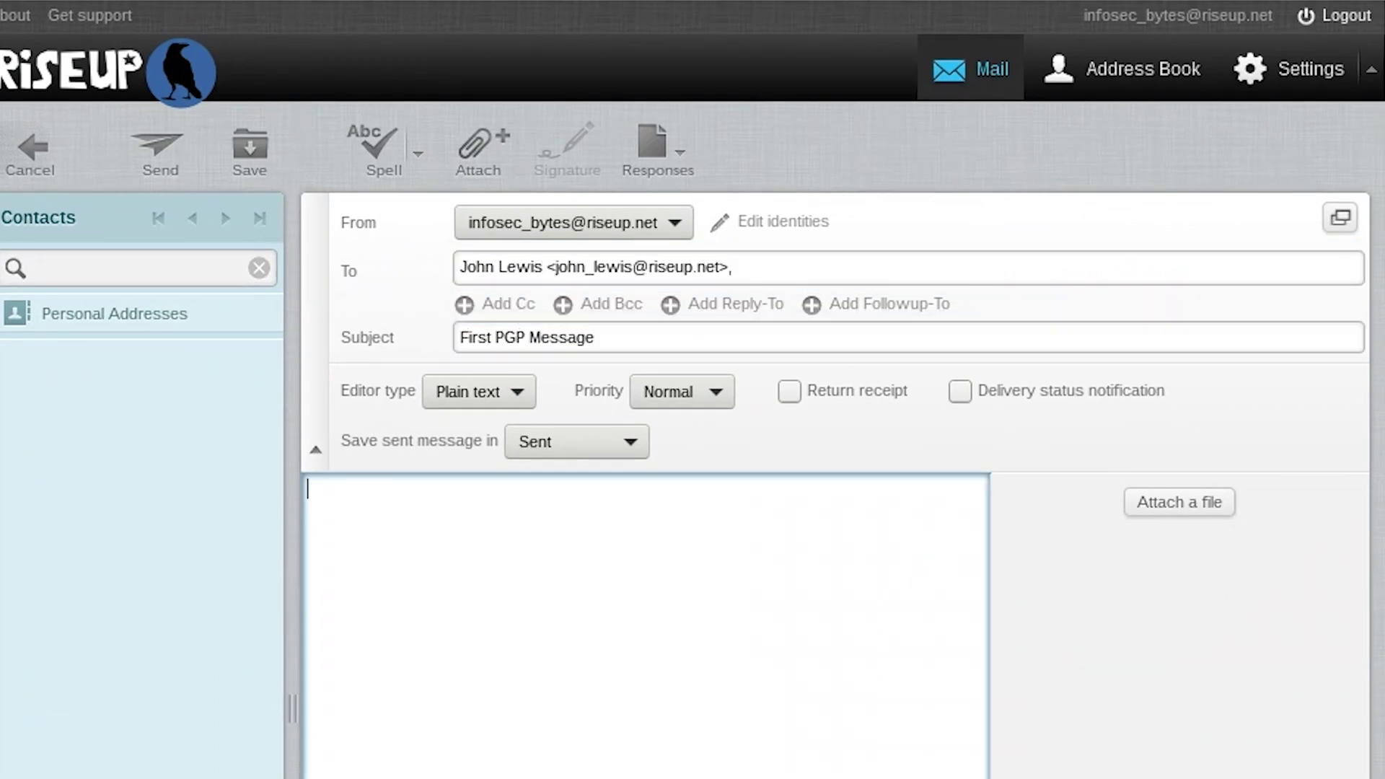
{"action": "key", "text": "ctrl+v"}
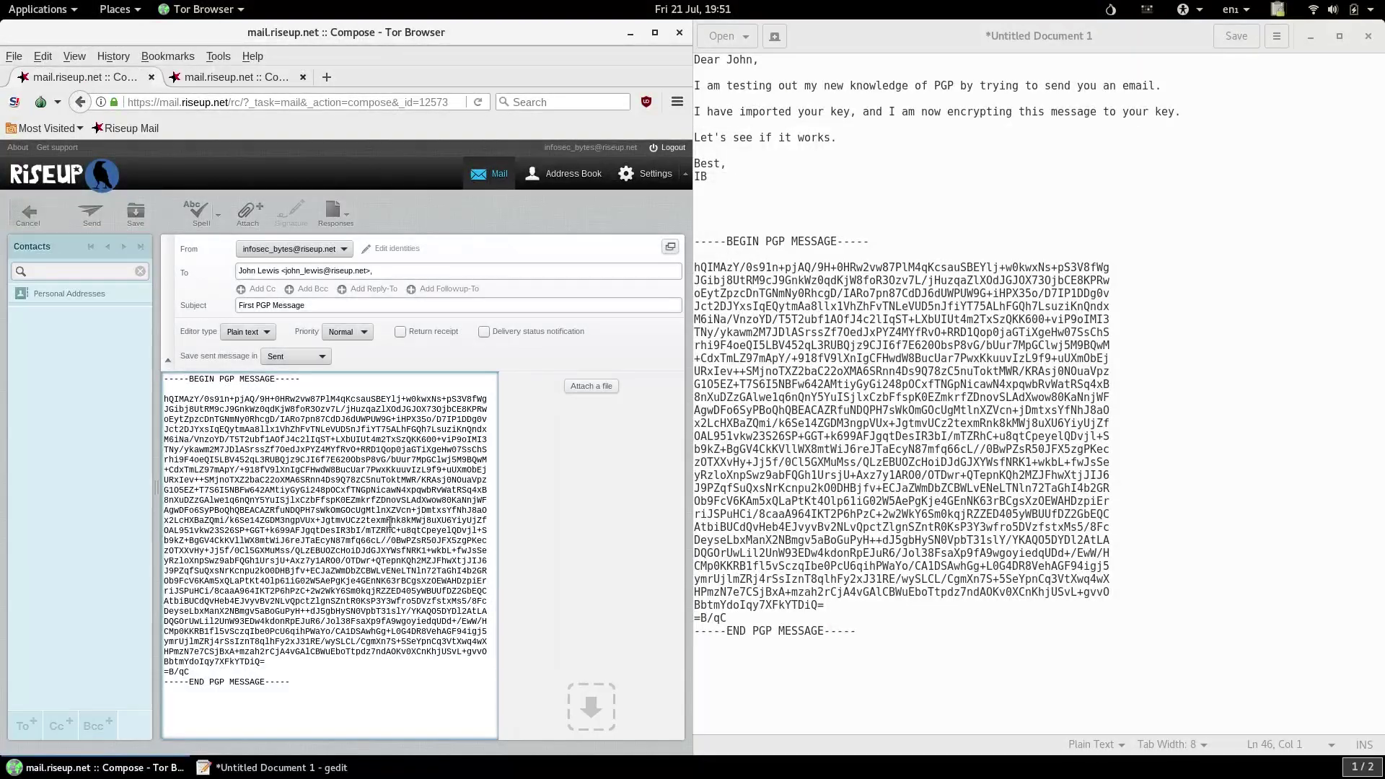
{"action": "left_click", "coordinate": [104, 220]}
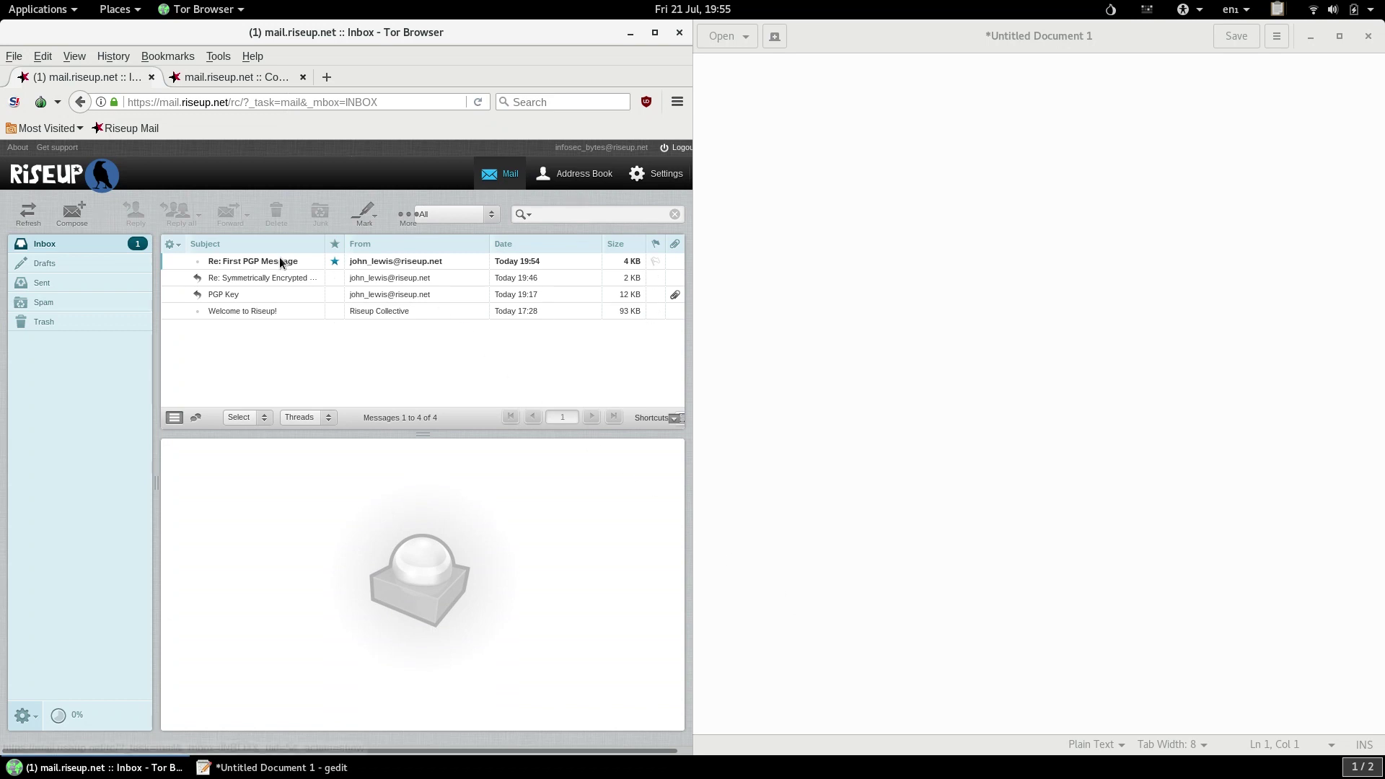
Open the 'Re: First PGP Message' reply, copy its PGP block, and choose Decrypt/Verify Clipboard.
{"action": "double_click", "coordinate": [281, 258]}
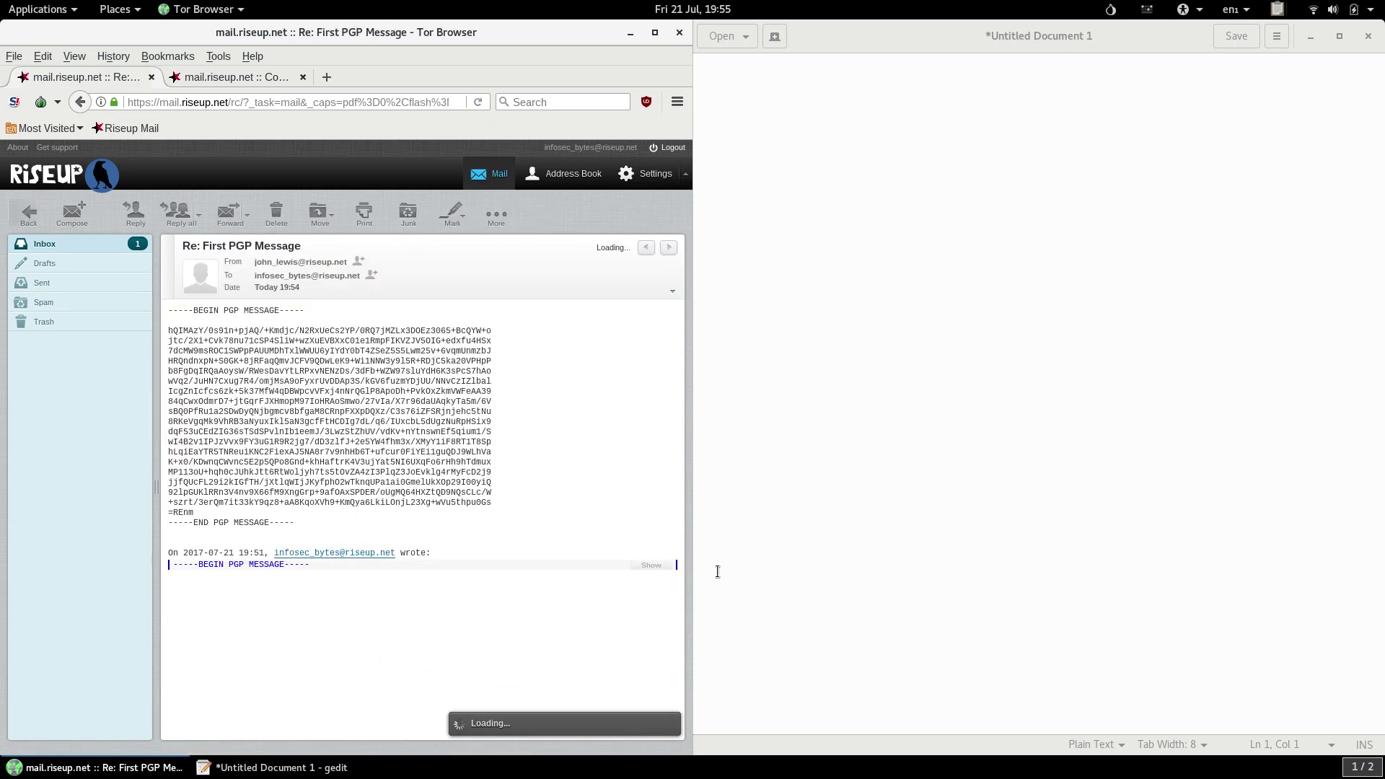
{"action": "triple_click", "coordinate": [282, 521]}
{"action": "left_click_drag", "start_coordinate": [283, 513], "coordinate": [168, 315]}
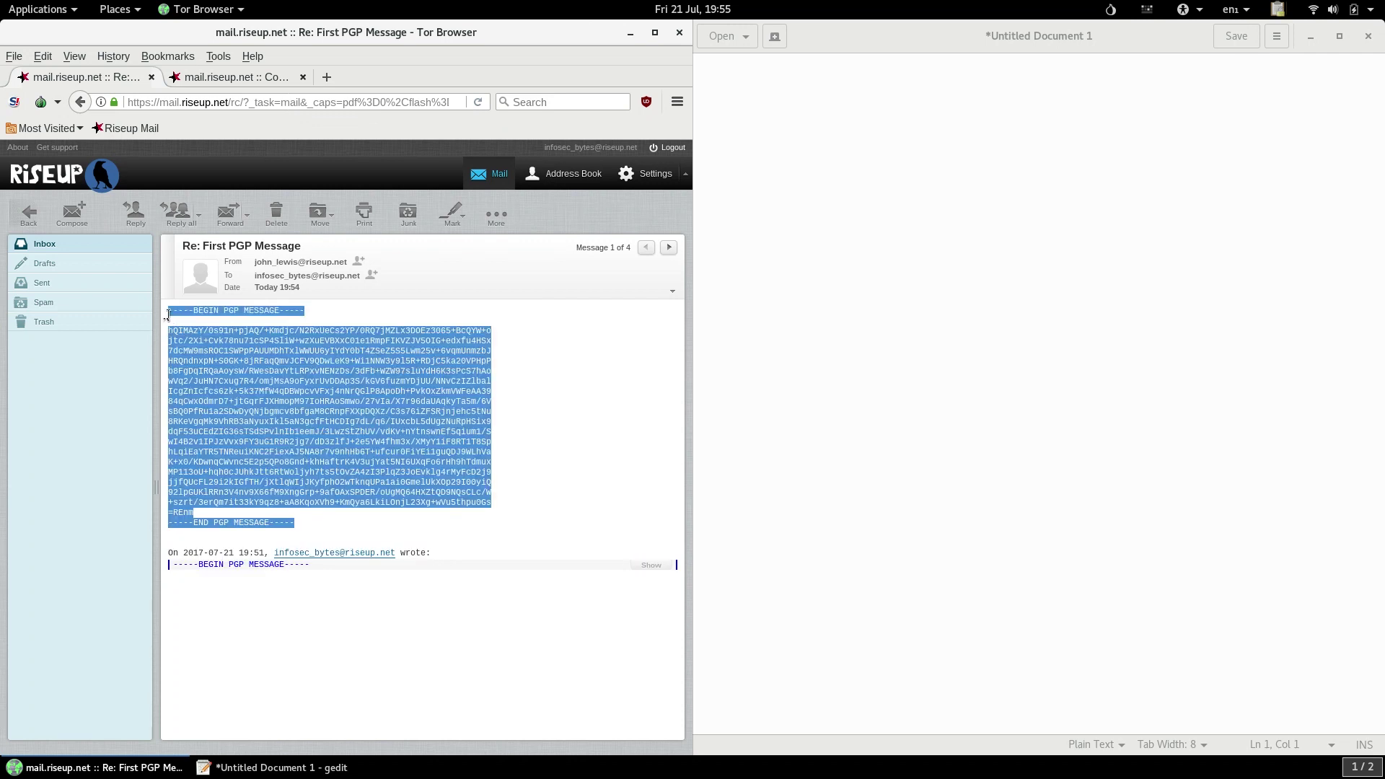
{"action": "right_click", "coordinate": [260, 370]}
{"action": "left_click", "coordinate": [274, 378]}
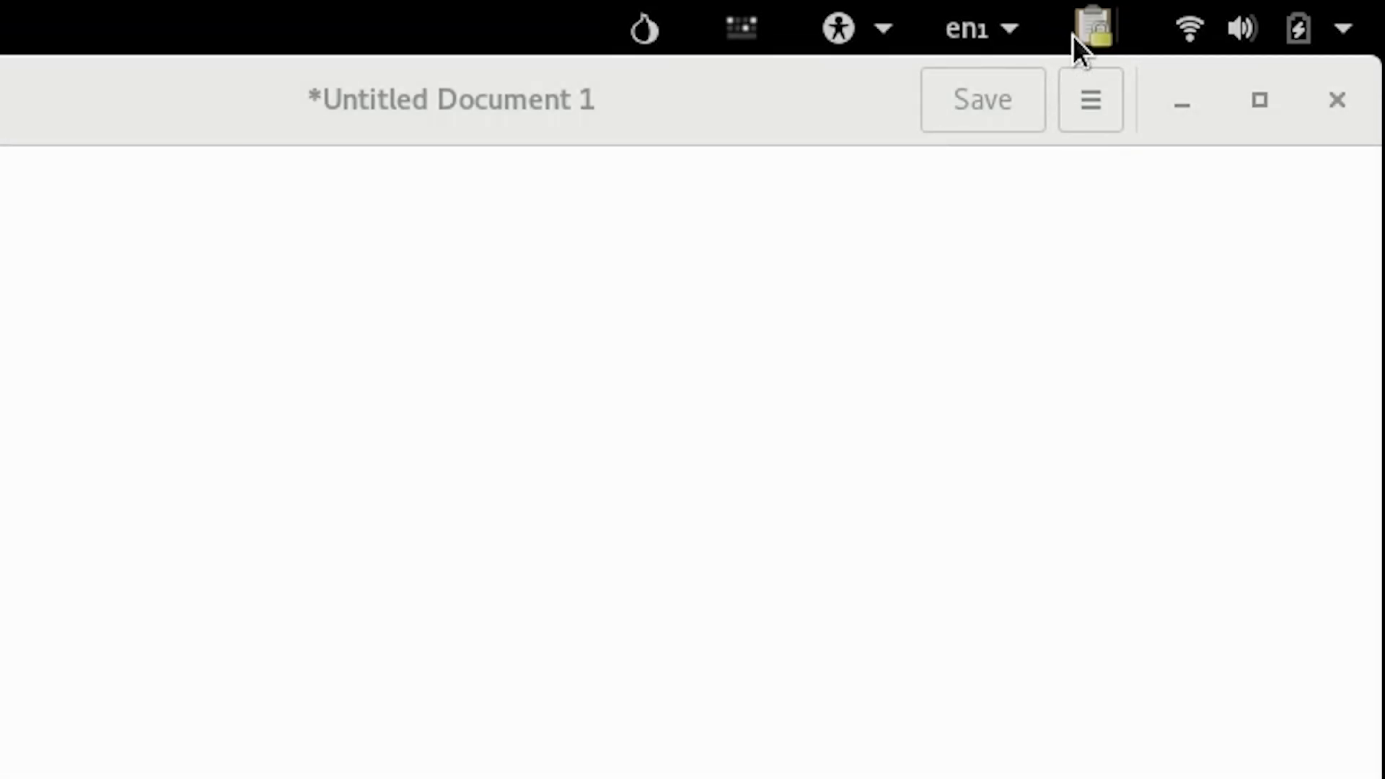
{"action": "left_click", "coordinate": [1072, 36]}
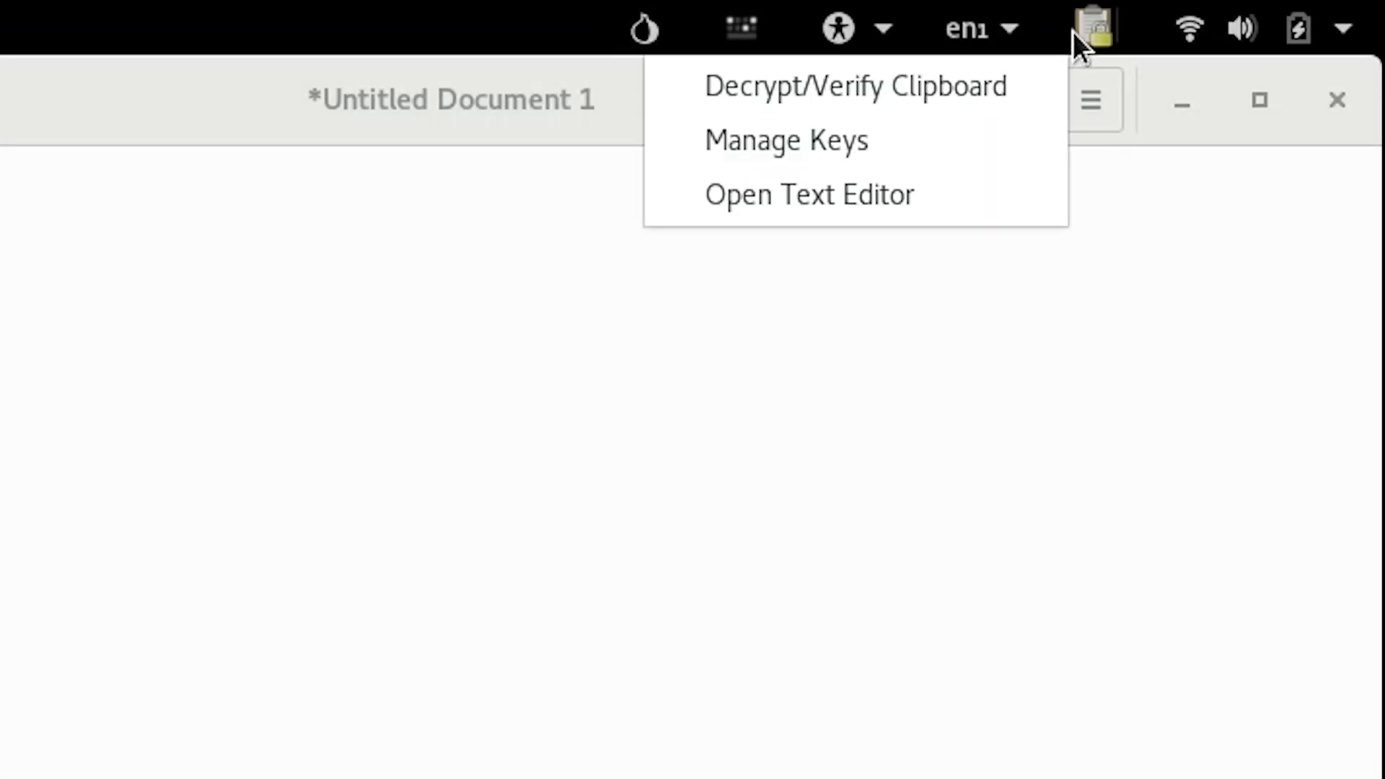
{"action": "left_click", "coordinate": [1036, 90]}
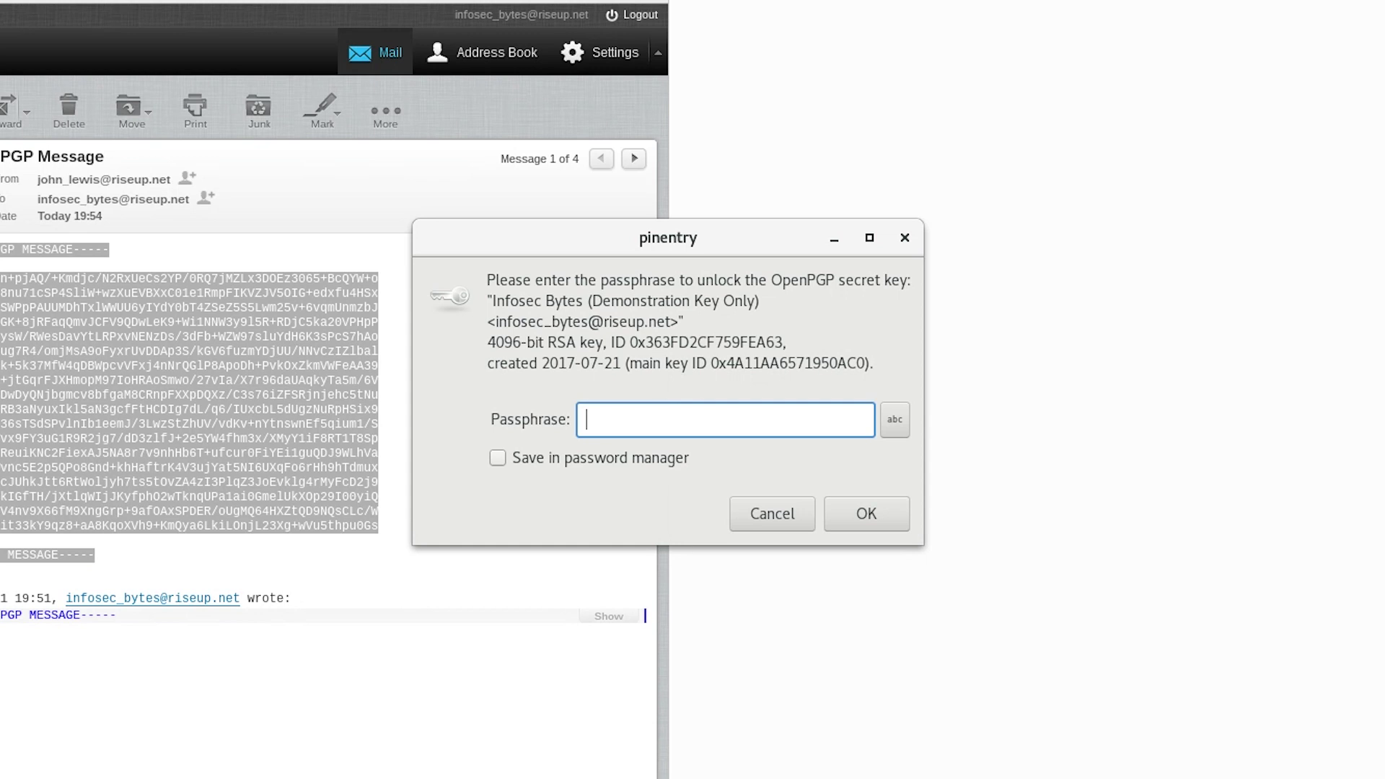
Enter the secret key's passphrase in the pinentry prompt to decrypt the reply.
{"action": "type", "text": "********"}
{"action": "type", "text": "*******"}
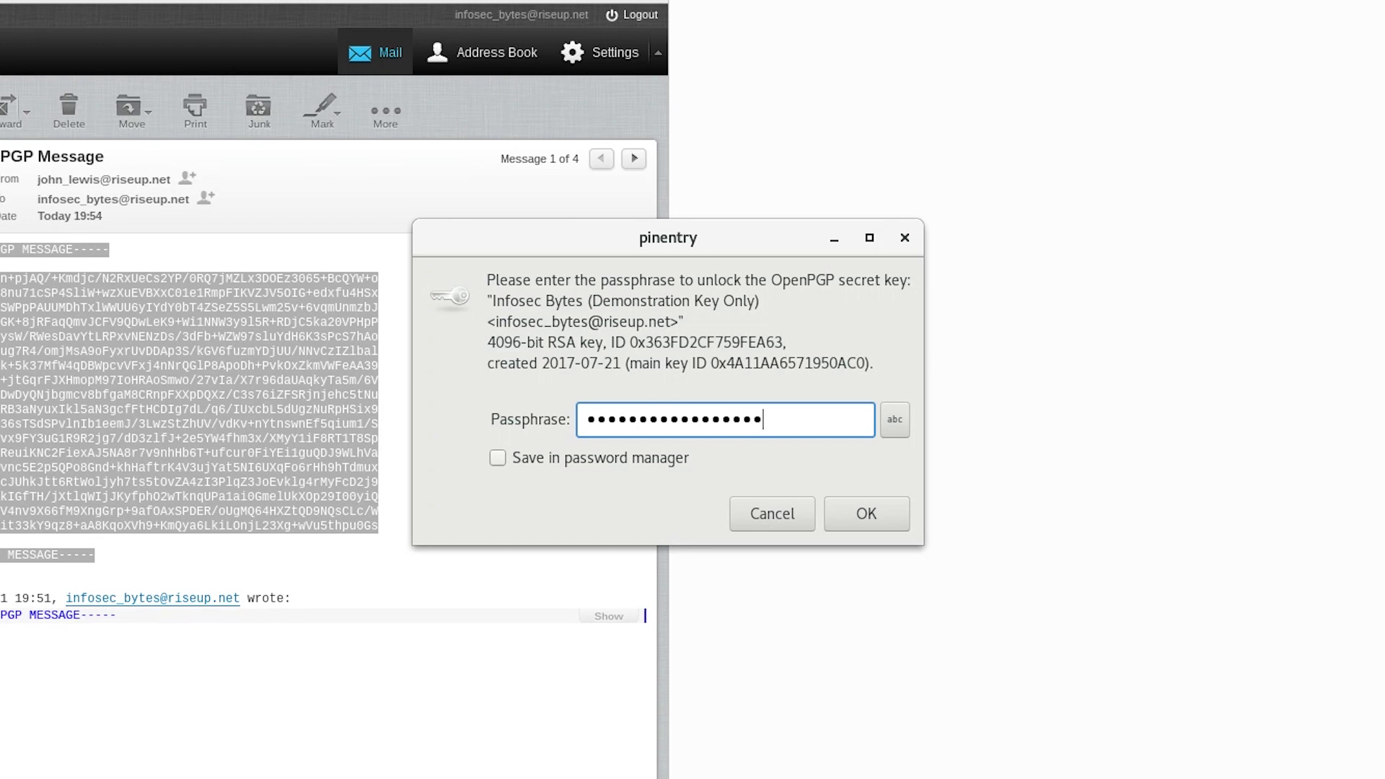
{"action": "key", "text": "Return"}
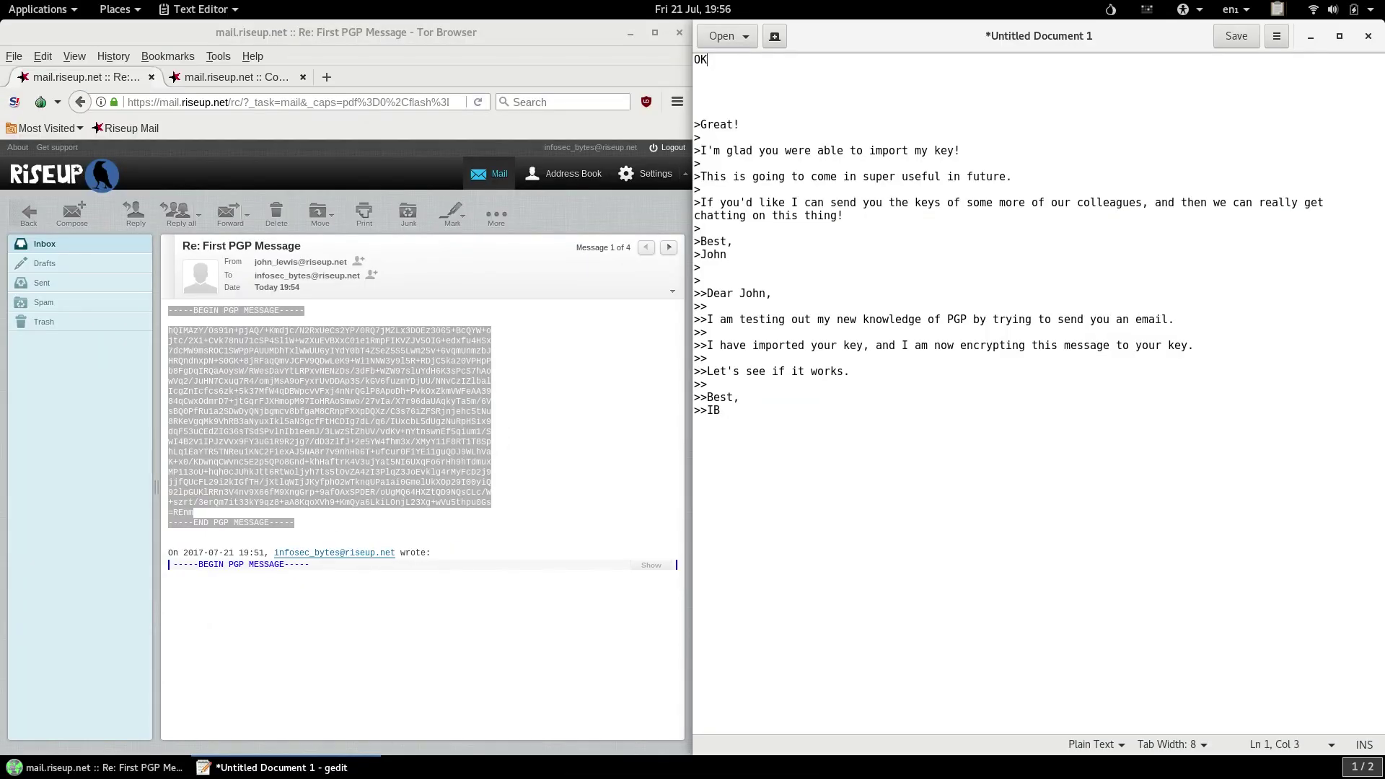
Finish the reply: 'that sounds excellent.', 'Send me the keys…', 'A whole new world!', signed IB.
{"action": "type", "text": "that sounds excellent."}
{"action": "key", "text": "Return"}
{"action": "key", "text": "Return"}
{"action": "type", "text": "Send me the keys, and I am happy to get chatting to everyone."}
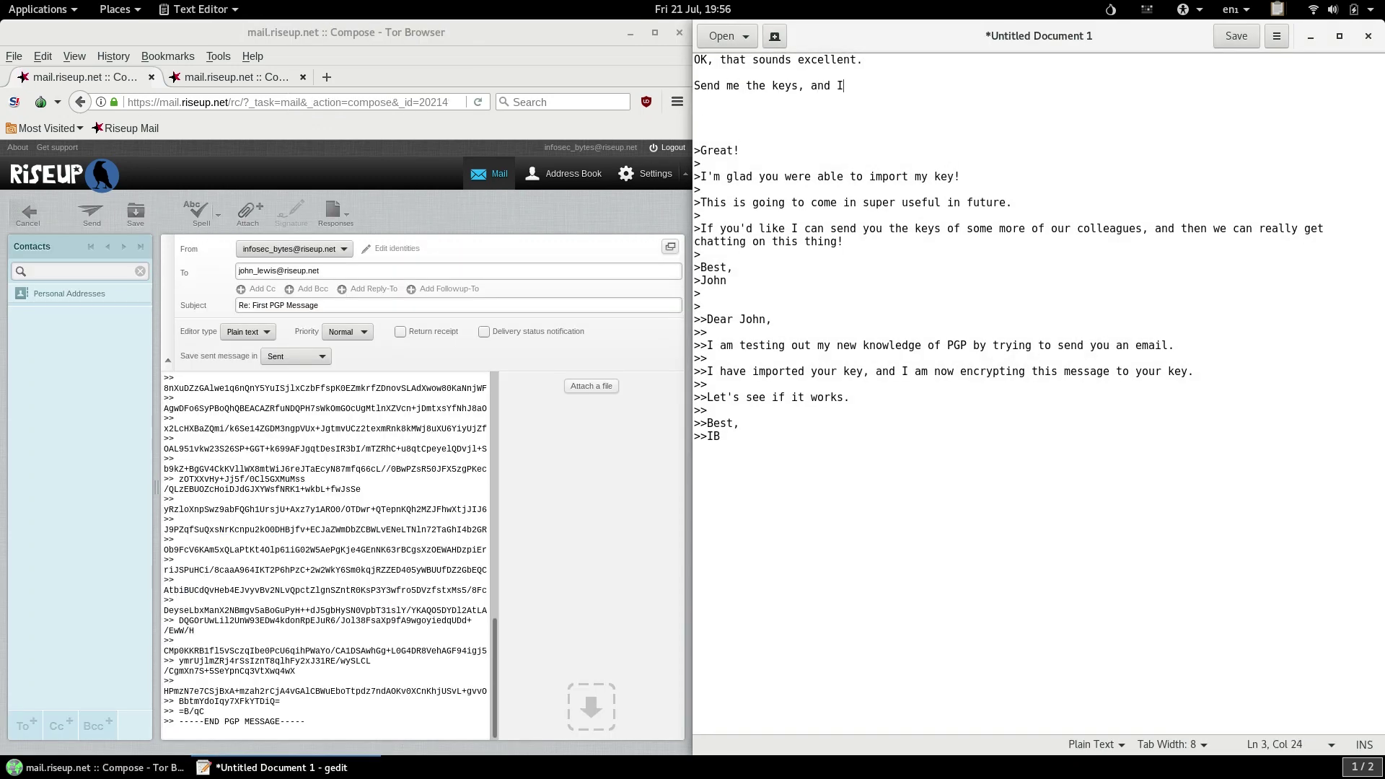
{"action": "key", "text": "Return"}
{"action": "key", "text": "Return"}
{"action": "type", "text": "A whole new world!"}
{"action": "key", "text": "Return"}
{"action": "key", "text": "Return"}
{"action": "type", "text": "IB"}
Copy the whole reply and sign and encrypt it to the correspondent's public key.
{"action": "key", "text": "ctrl+a"}
{"action": "right_click", "coordinate": [883, 271]}
{"action": "left_click", "coordinate": [938, 341]}
{"action": "left_click", "coordinate": [1278, 9]}
{"action": "left_click", "coordinate": [1161, 52]}
{"action": "left_click", "coordinate": [457, 292]}
{"action": "left_click", "coordinate": [905, 568]}
Paste the encrypted reply above the quoted text in the message body.
{"action": "left_click", "coordinate": [292, 406]}
{"action": "key", "text": "Return"}
{"action": "key", "text": "Return"}
{"action": "key", "text": "Return"}
{"action": "key", "text": "Return"}
{"action": "key", "text": "Return"}
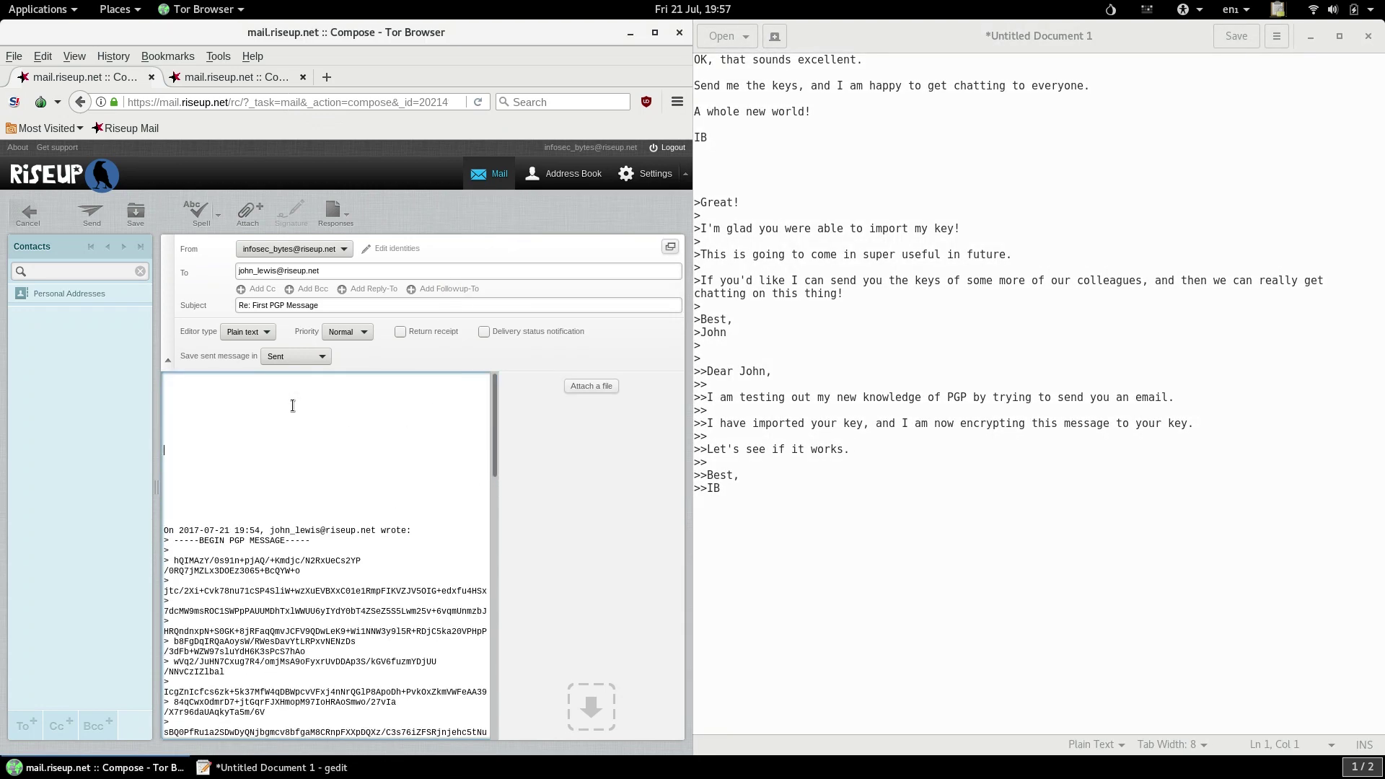
{"action": "key", "text": "ctrl+v"}
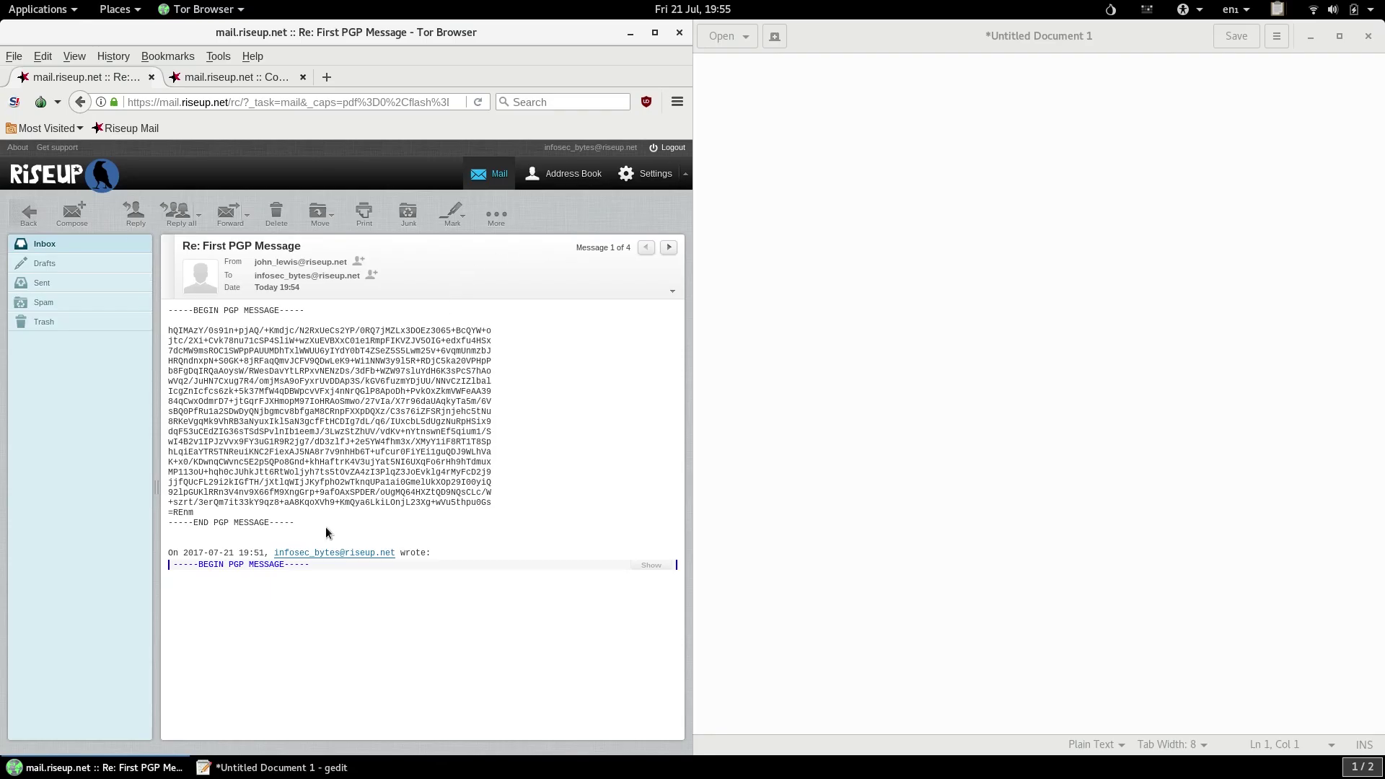
Copy the received PGP block and run Decrypt/Verify Clipboard on it.
{"action": "left_click_drag", "start_coordinate": [327, 527], "coordinate": [168, 311]}
{"action": "right_click", "coordinate": [259, 367]}
{"action": "left_click", "coordinate": [275, 374]}
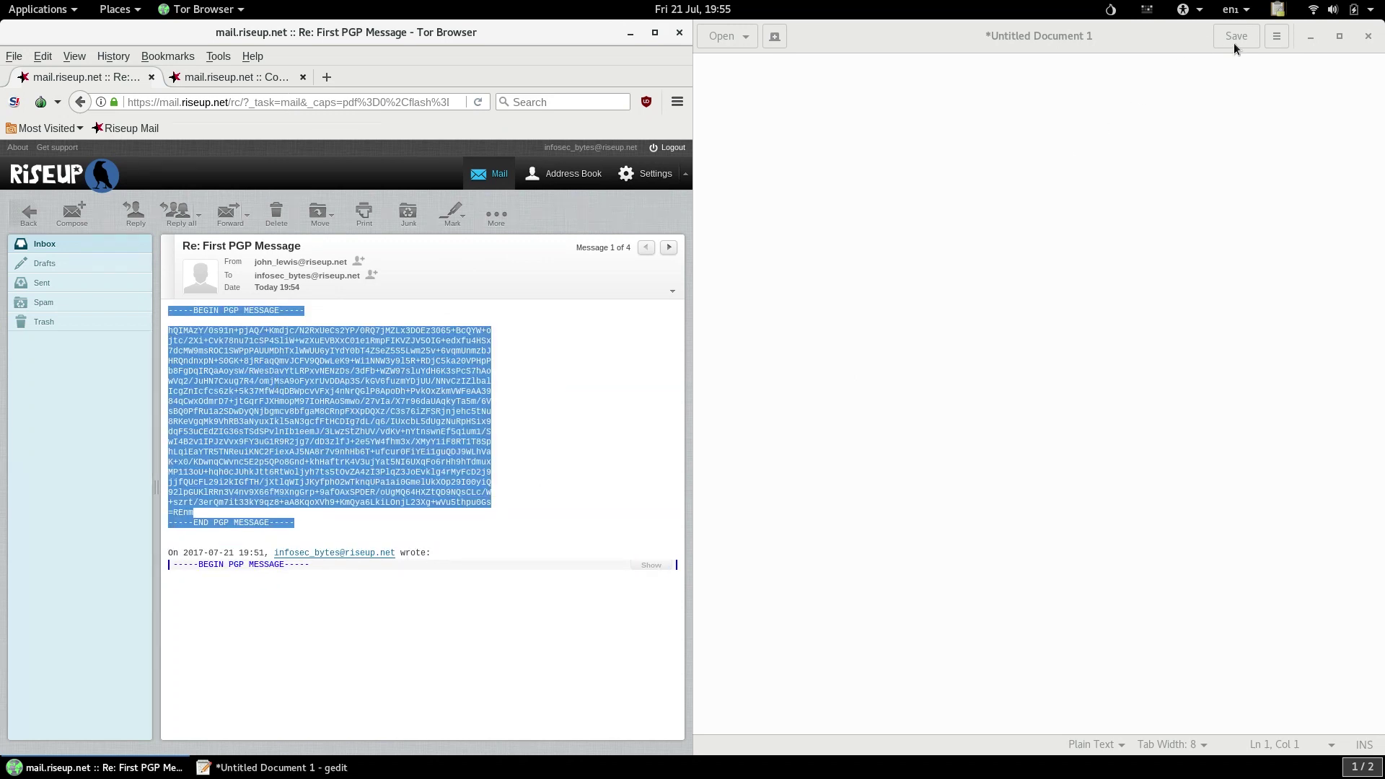
{"action": "left_click", "coordinate": [1277, 11]}
{"action": "left_click", "coordinate": [1190, 32]}
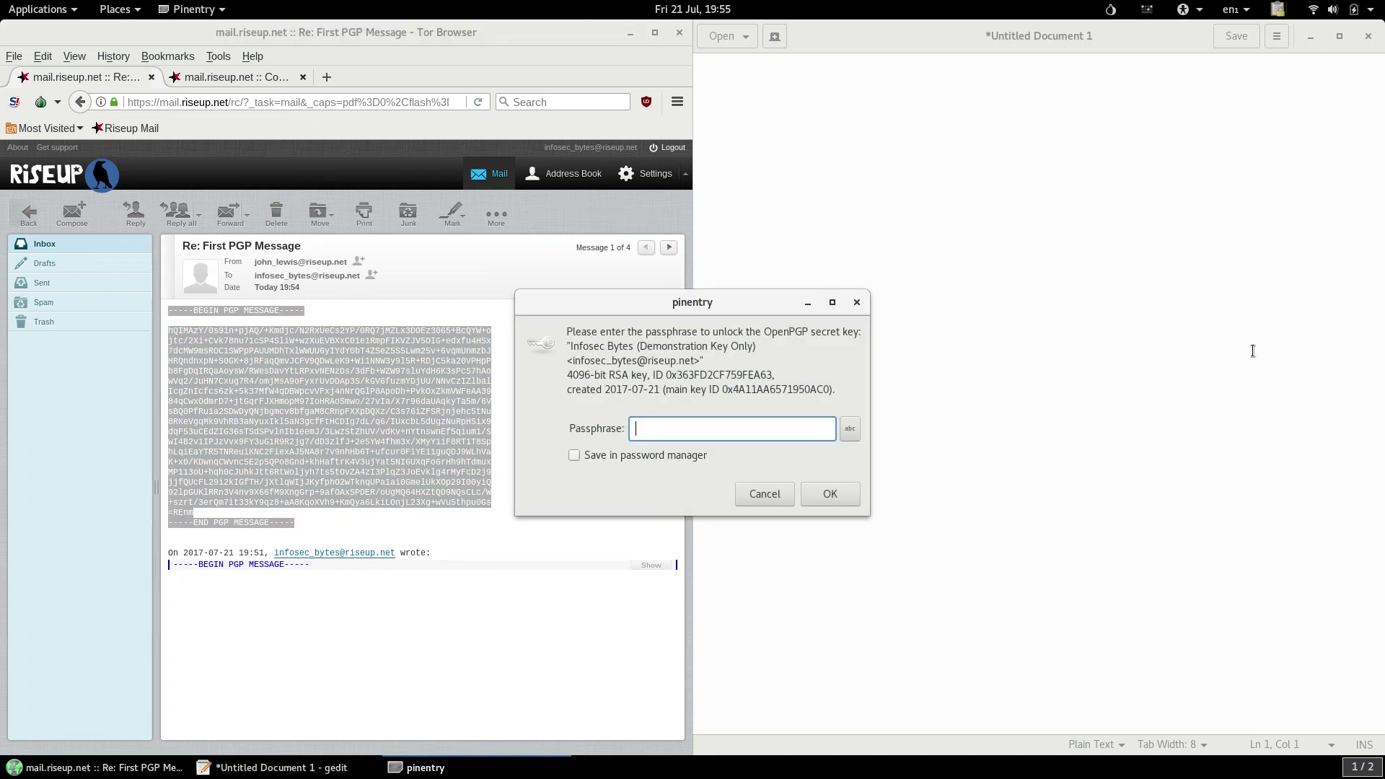
Enter the secret key's passphrase to unlock it and show the decrypted First PGP Message reply.
{"action": "type", "text": "****************"}
{"action": "key", "text": "Return"}
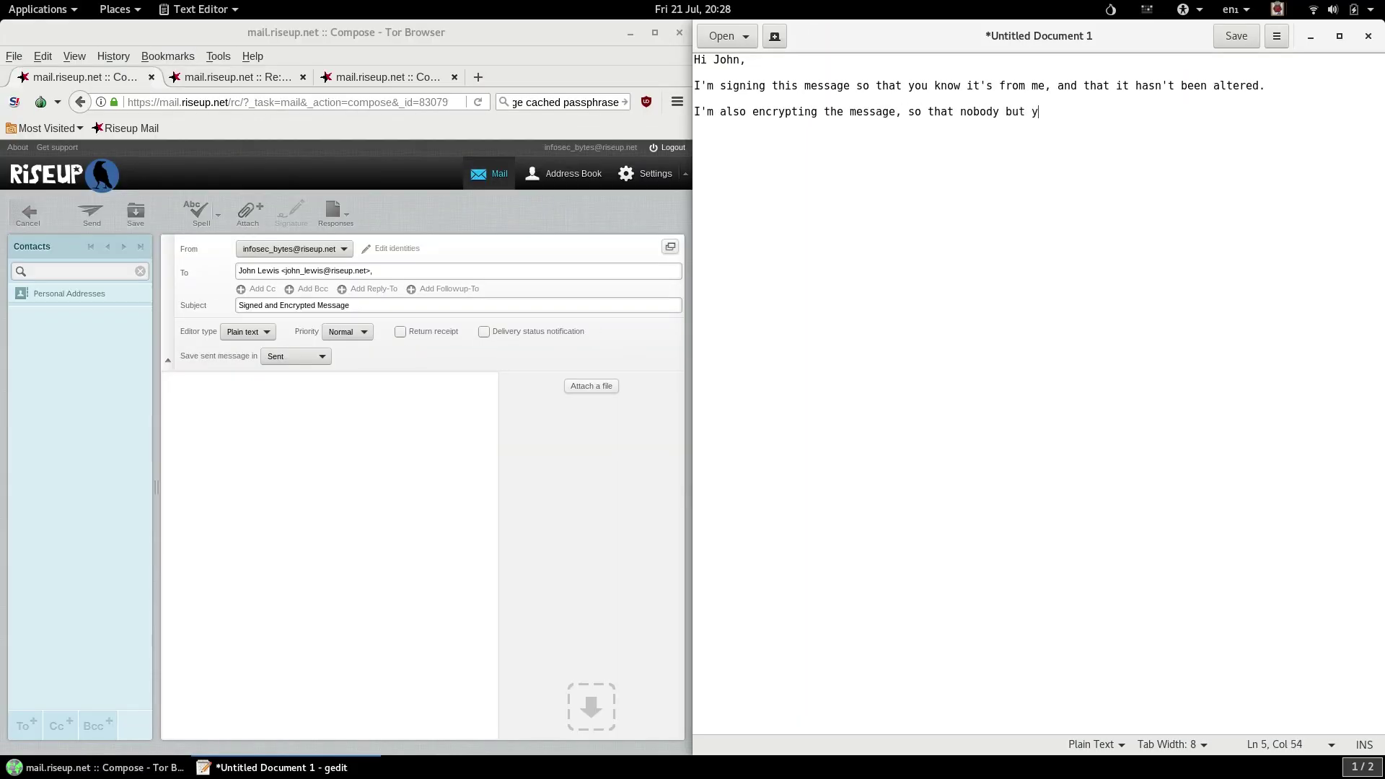
Finish the letter with 'Let me know if it works.' and 'IB', then copy all of it.
{"action": "type", "text": "ou and I can read it."}
{"action": "key", "text": "Return"}
{"action": "key", "text": "Return"}
{"action": "type", "text": "Let me know if it wo"}
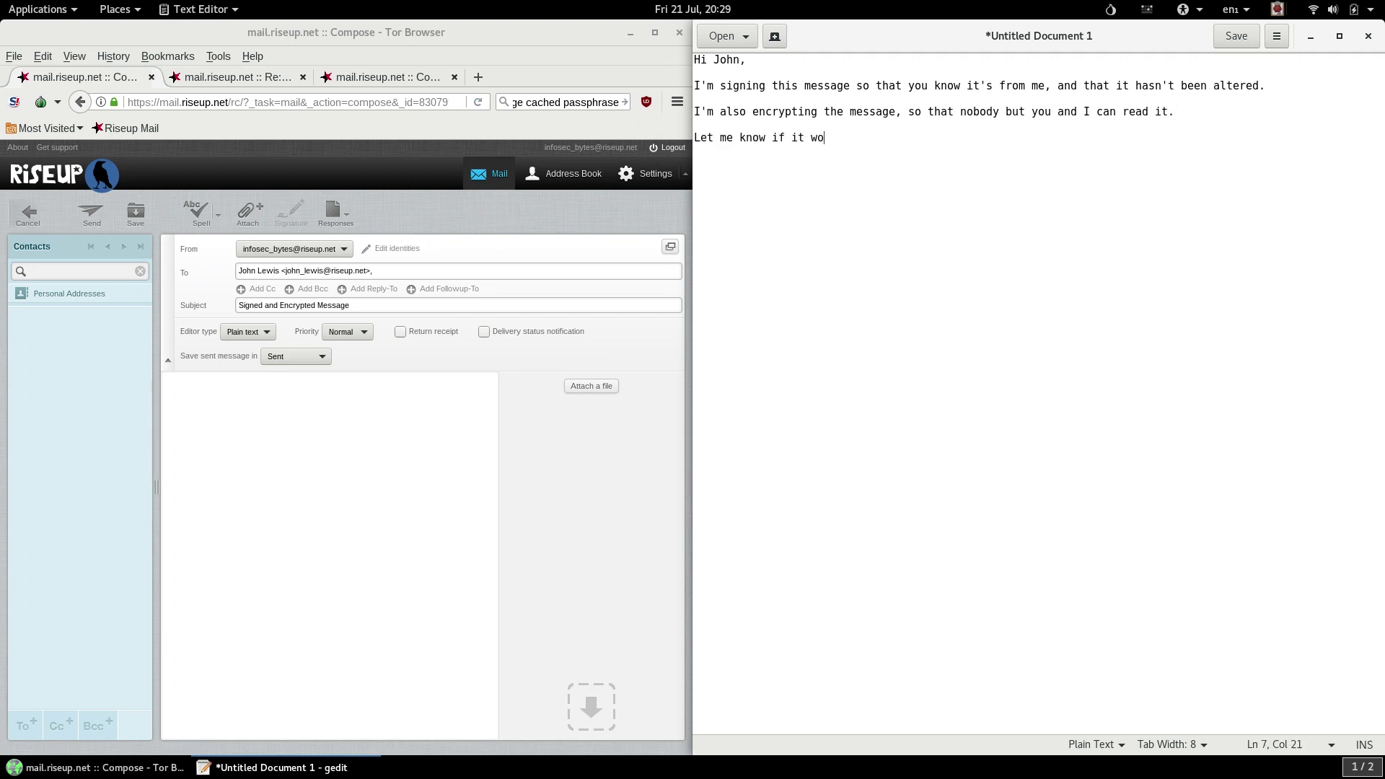
{"action": "type", "text": "rks."}
{"action": "key", "text": "Return"}
{"action": "key", "text": "Return"}
{"action": "type", "text": "IB"}
{"action": "left_click_drag", "start_coordinate": [708, 165], "coordinate": [690, 42]}
{"action": "right_click", "coordinate": [804, 95]}
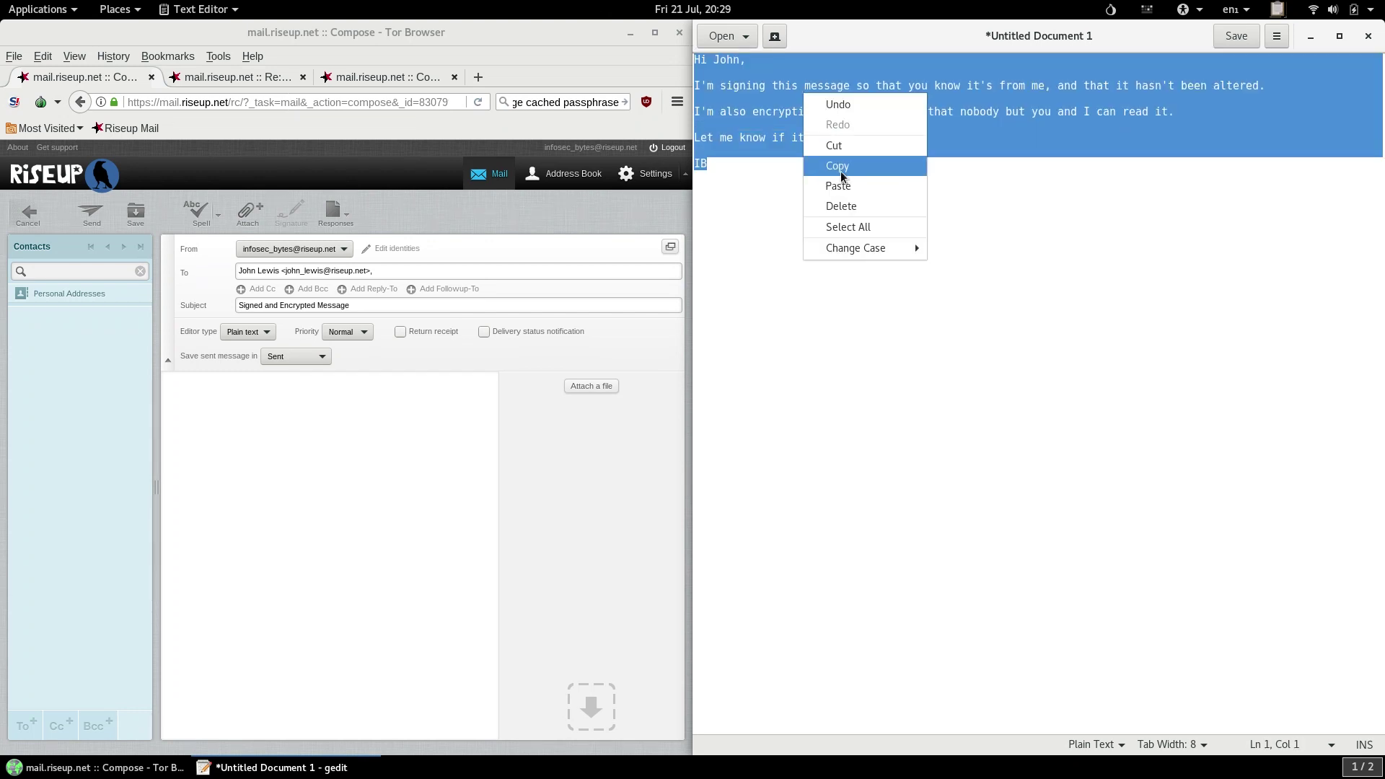
{"action": "left_click", "coordinate": [841, 171]}
{"action": "left_click", "coordinate": [842, 171]}
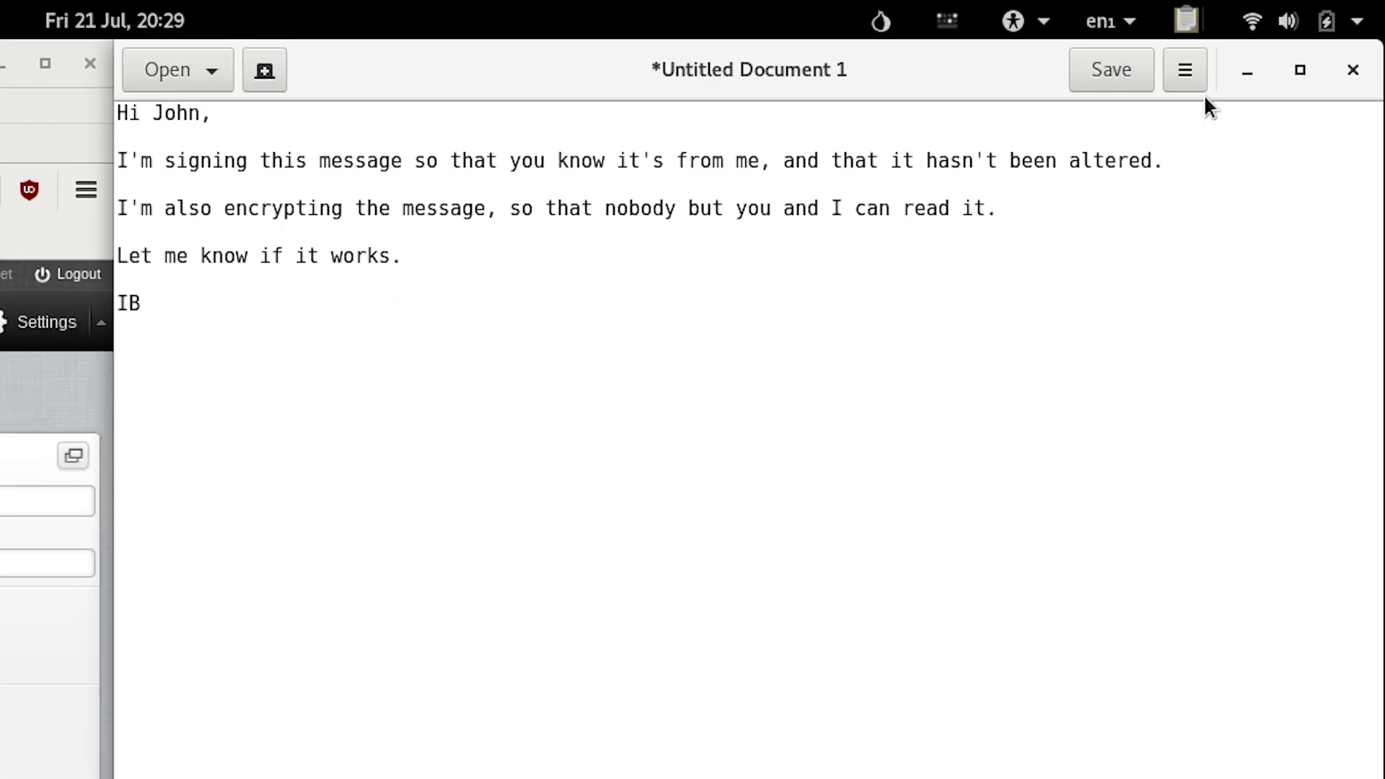
Sign and encrypt the clipboard to your own and the correspondent's keys, signing as Infosec Bytes.
{"action": "left_click", "coordinate": [1186, 20]}
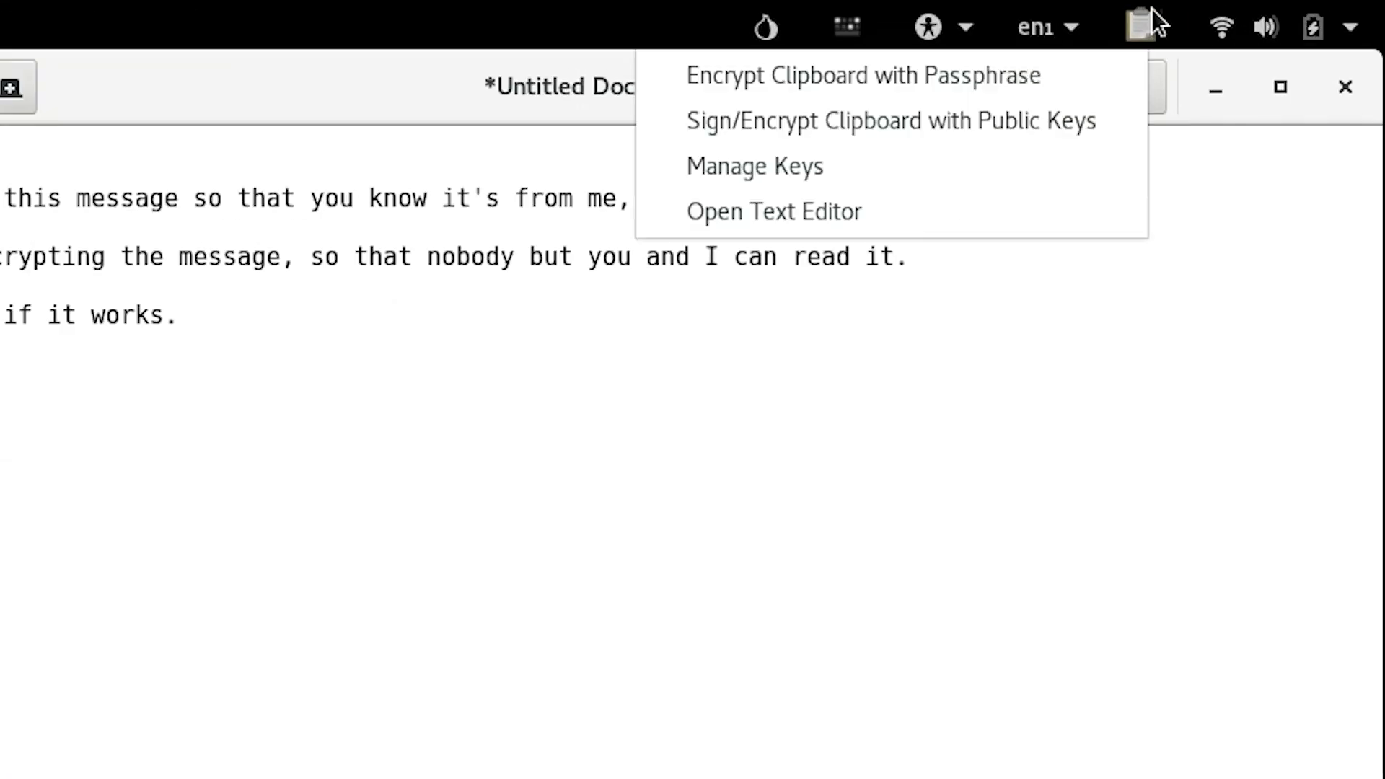
{"action": "left_click", "coordinate": [1076, 102]}
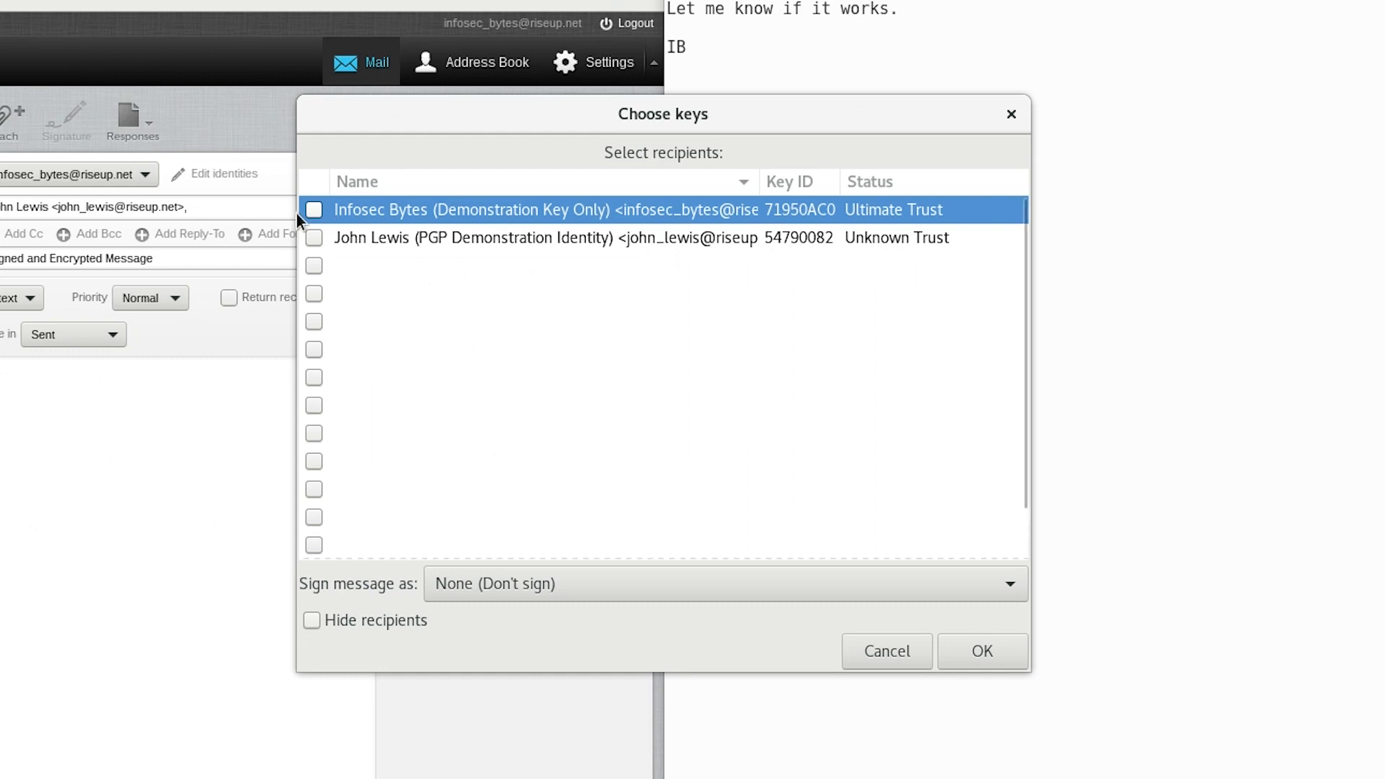
{"action": "left_click", "coordinate": [310, 211]}
{"action": "left_click", "coordinate": [310, 236]}
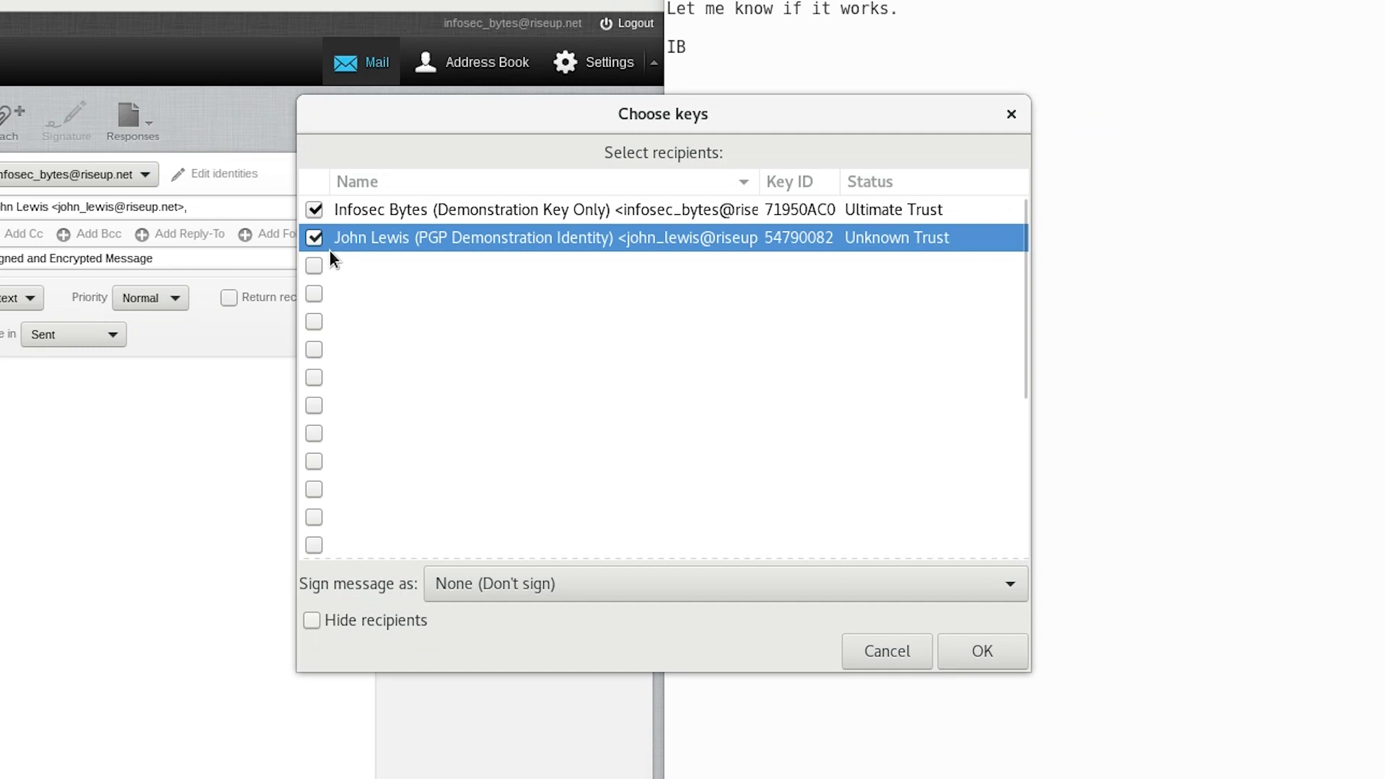
{"action": "left_click", "coordinate": [727, 580]}
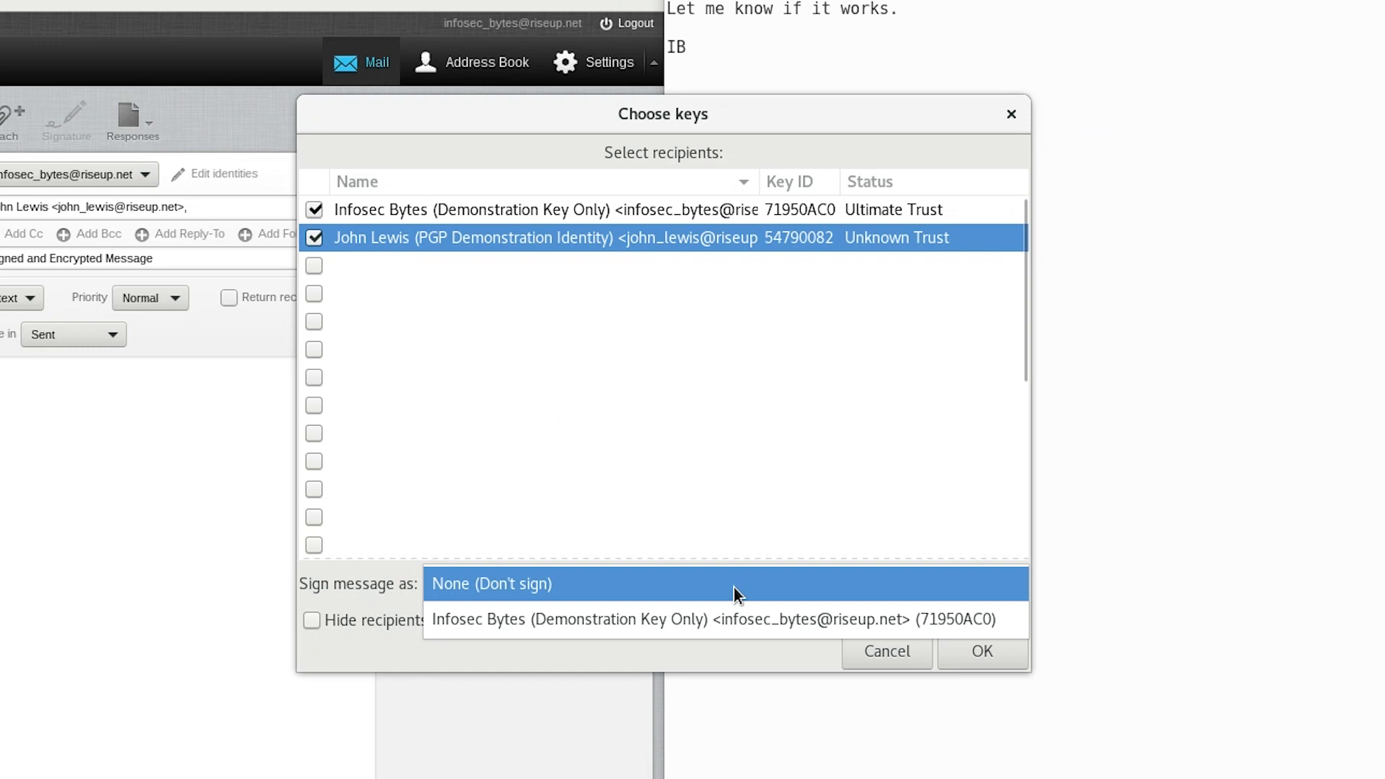
{"action": "left_click", "coordinate": [826, 618]}
Confirm the chosen keys, accept the untrusted contact key, and enter your passphrase to sign.
{"action": "left_click", "coordinate": [981, 651]}
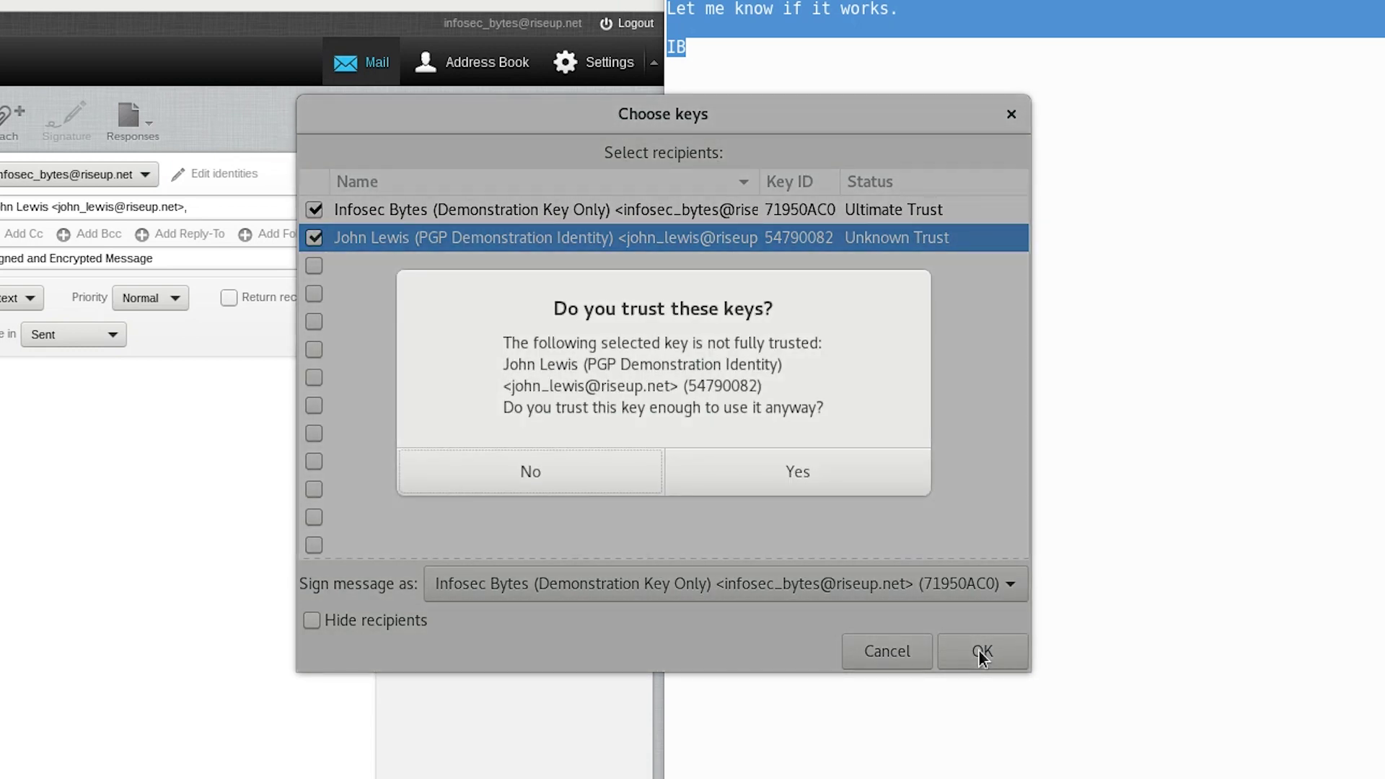
{"action": "left_click", "coordinate": [851, 468]}
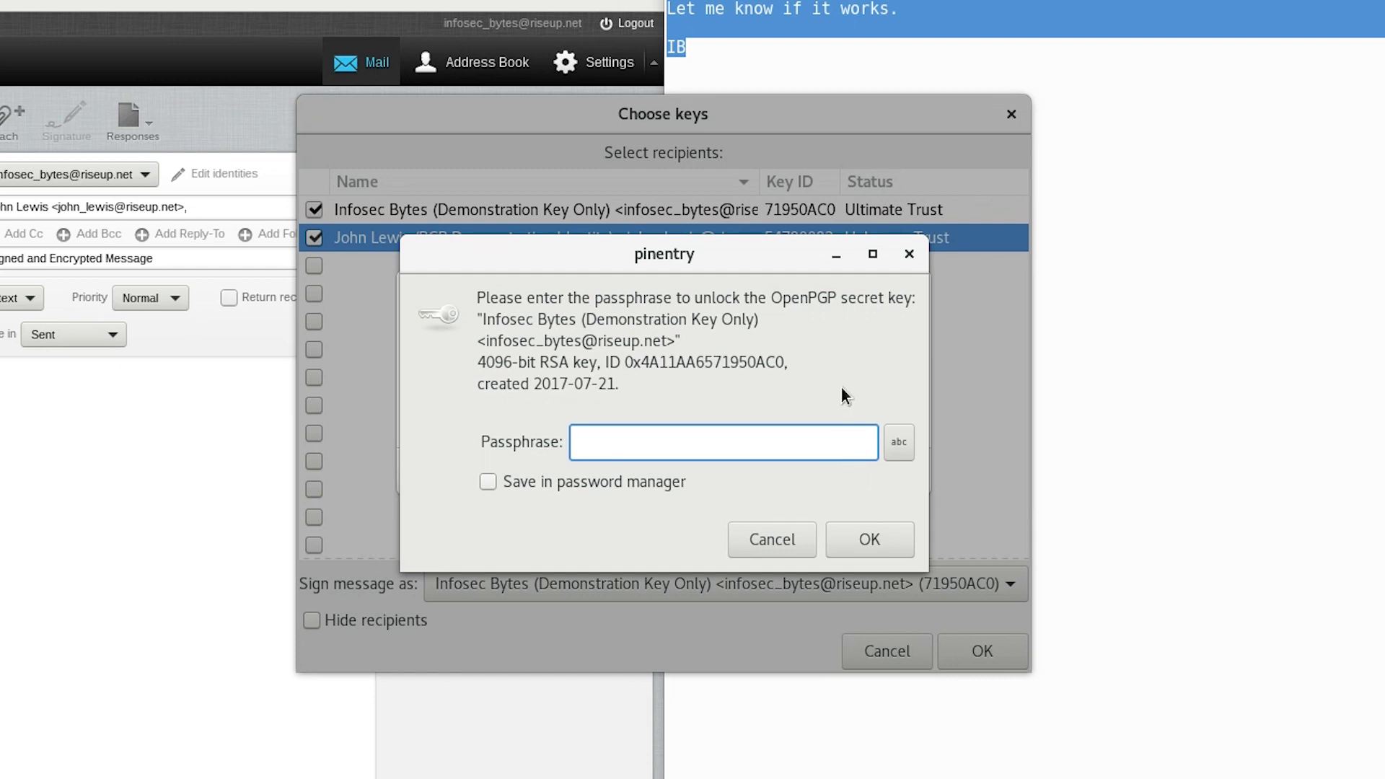
{"action": "type", "text": "••••••••••"}
{"action": "type", "text": "*****"}
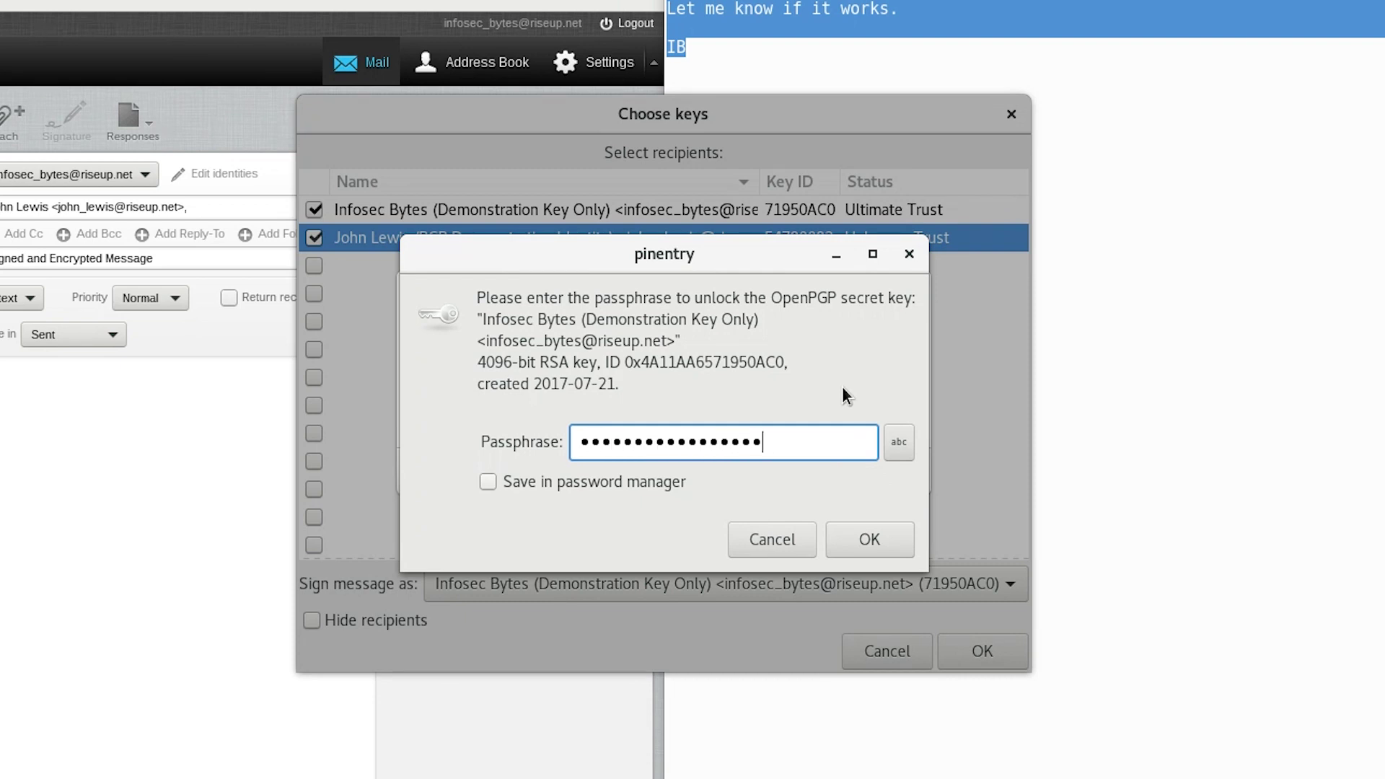
{"action": "key", "text": "Return"}
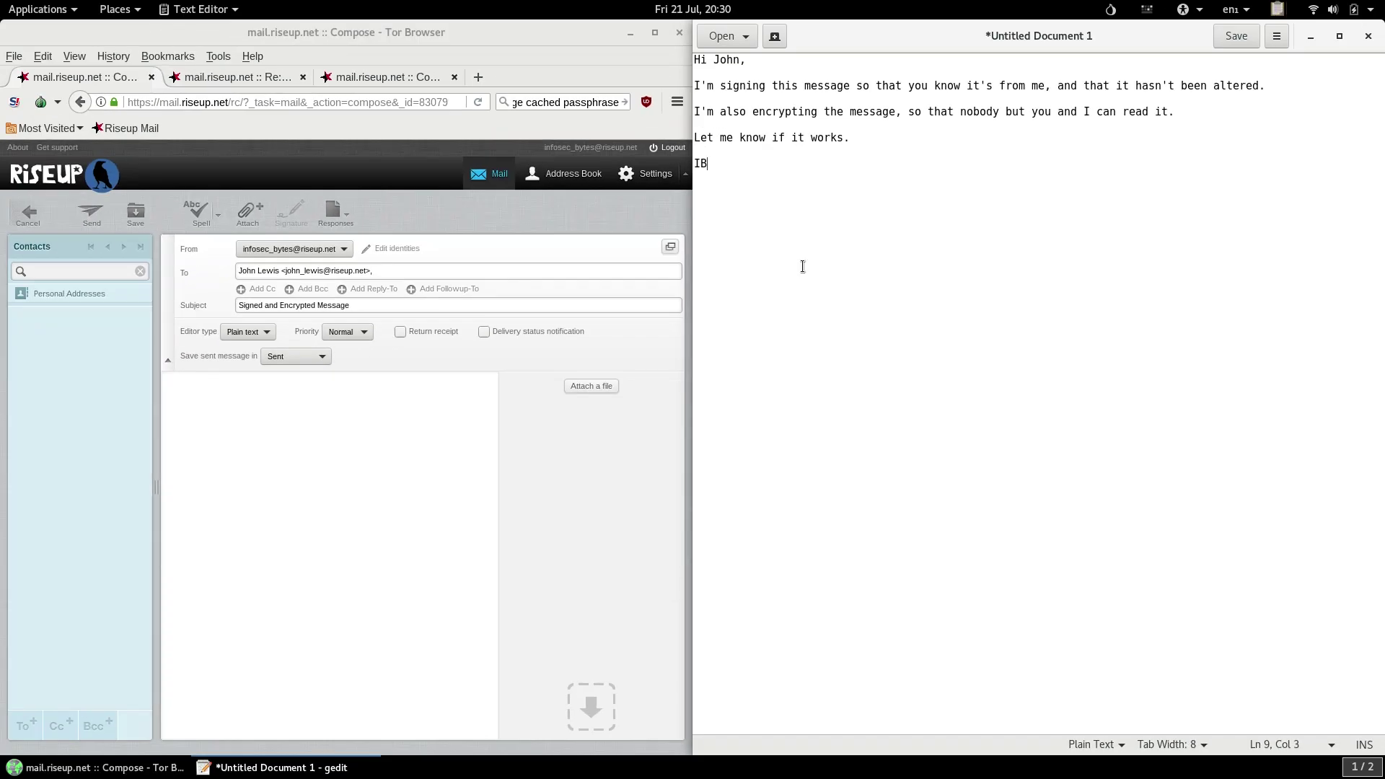
Replace the gedit document's contents with the signed and encrypted PGP message.
{"action": "key", "text": "ctrl+a"}
{"action": "key", "text": "Delete"}
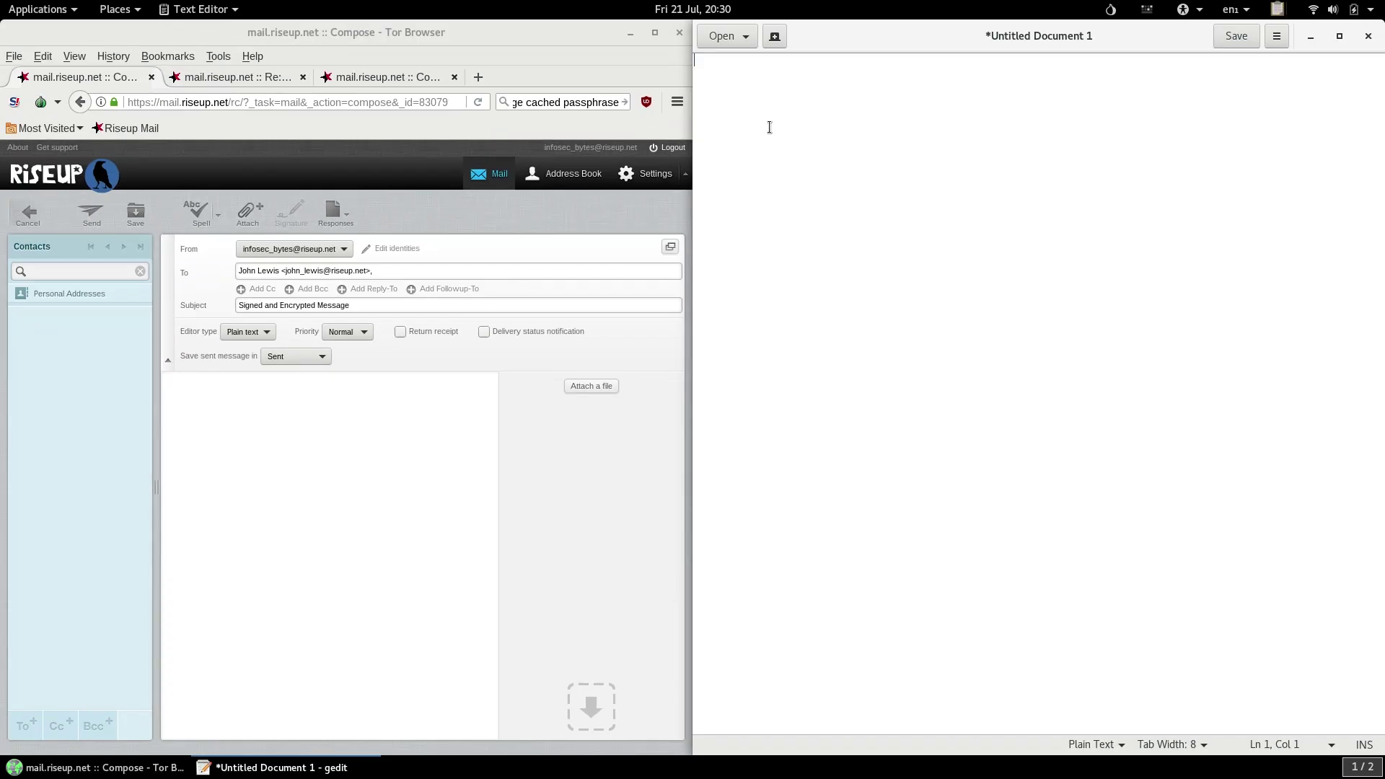
{"action": "right_click", "coordinate": [768, 122]}
{"action": "left_click", "coordinate": [842, 218]}
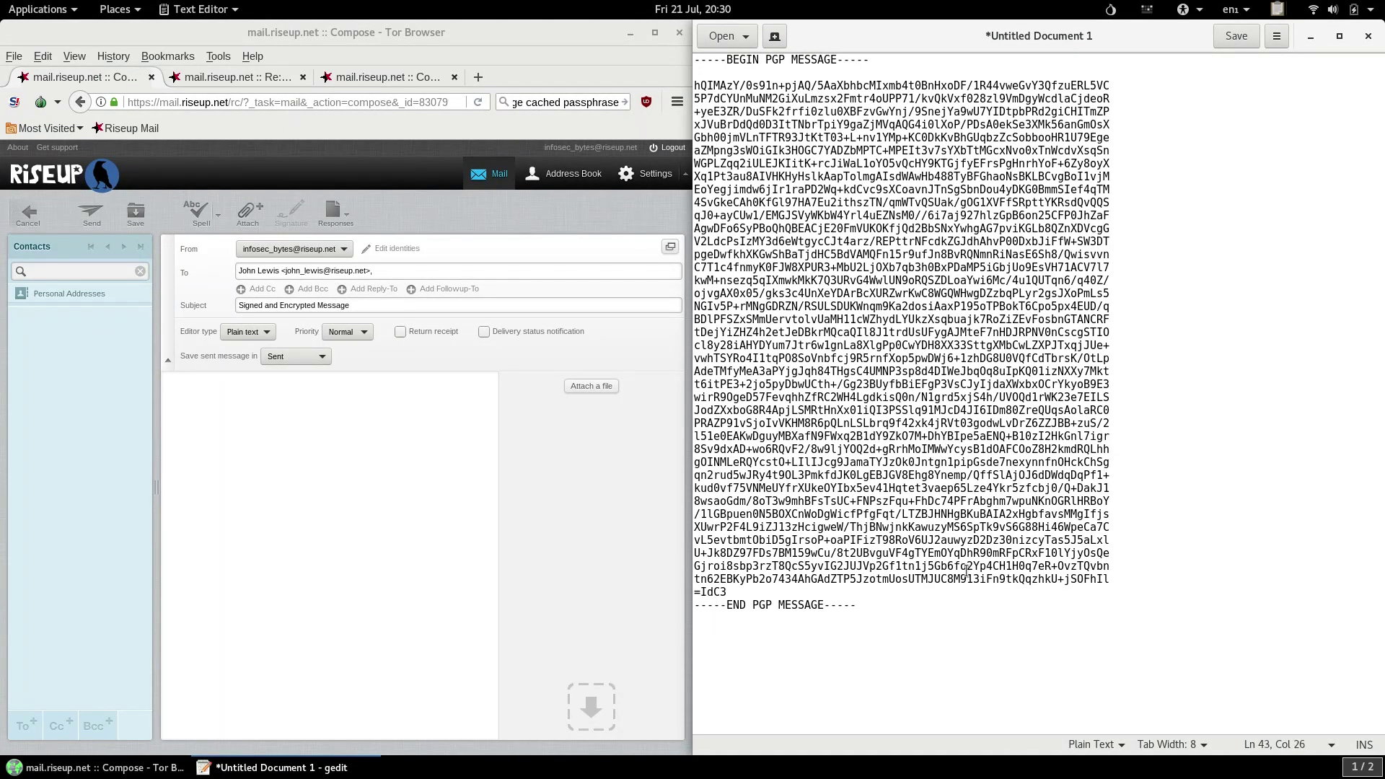
Move the PGP message into the Riseup compose body and send it.
{"action": "left_click_drag", "start_coordinate": [1020, 614], "coordinate": [743, 142]}
{"action": "key", "text": "ctrl+a"}
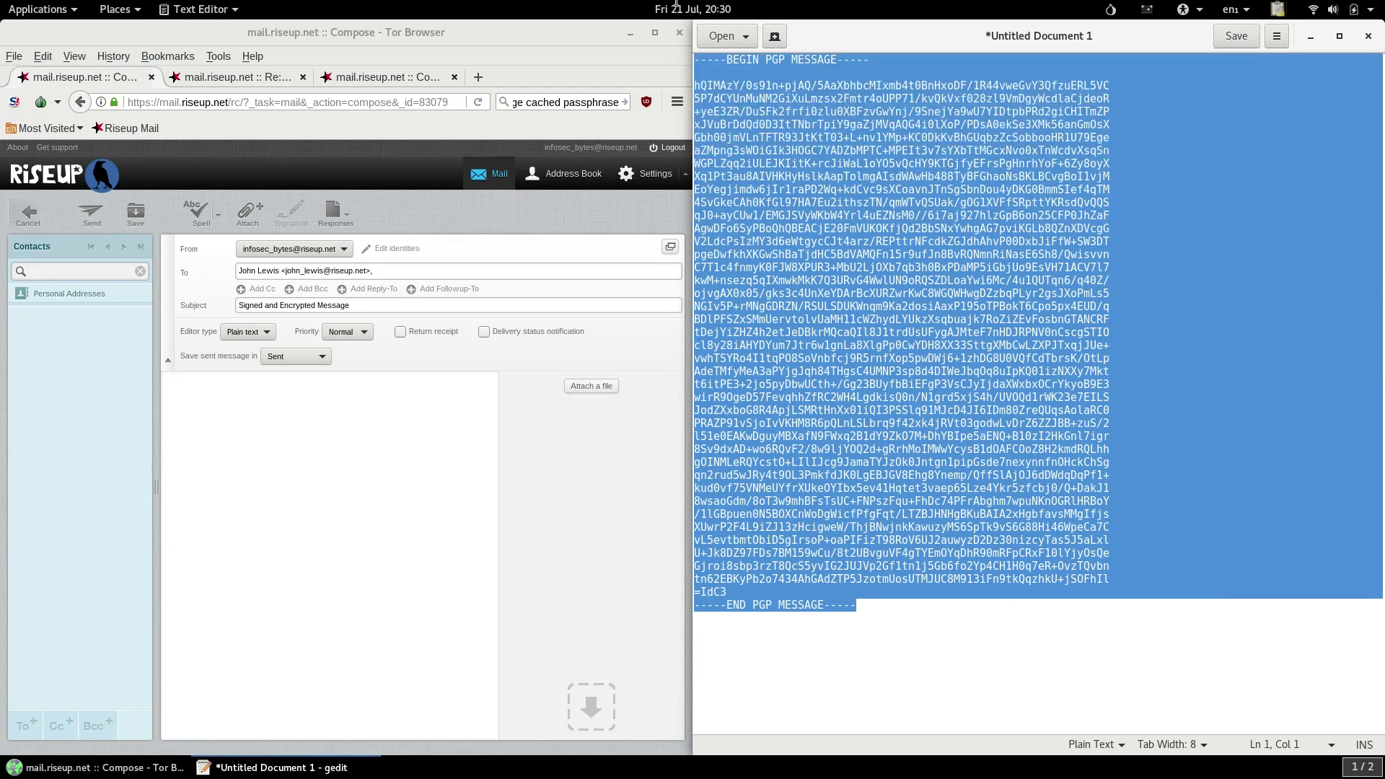
{"action": "right_click", "coordinate": [889, 222]}
{"action": "left_click", "coordinate": [909, 276]}
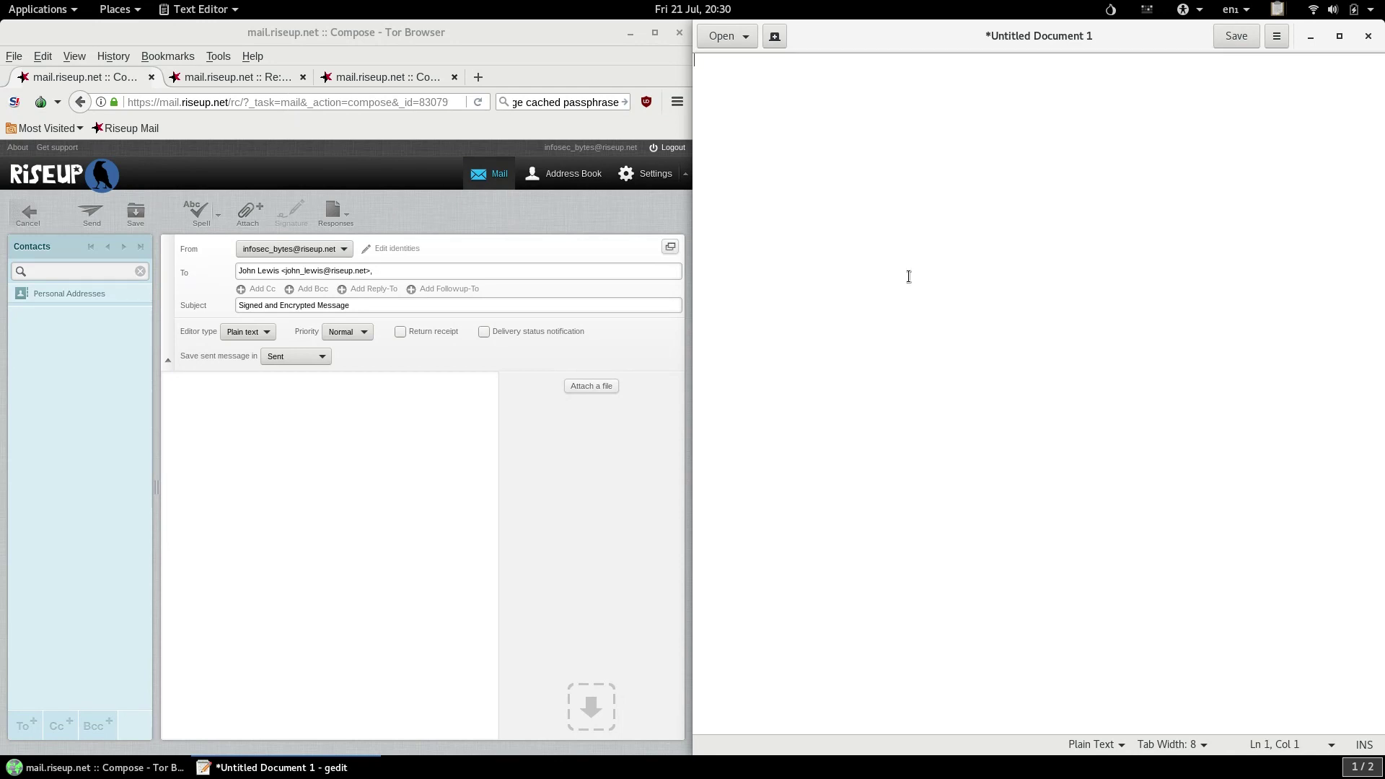
{"action": "right_click", "coordinate": [363, 464]}
{"action": "left_click", "coordinate": [403, 530]}
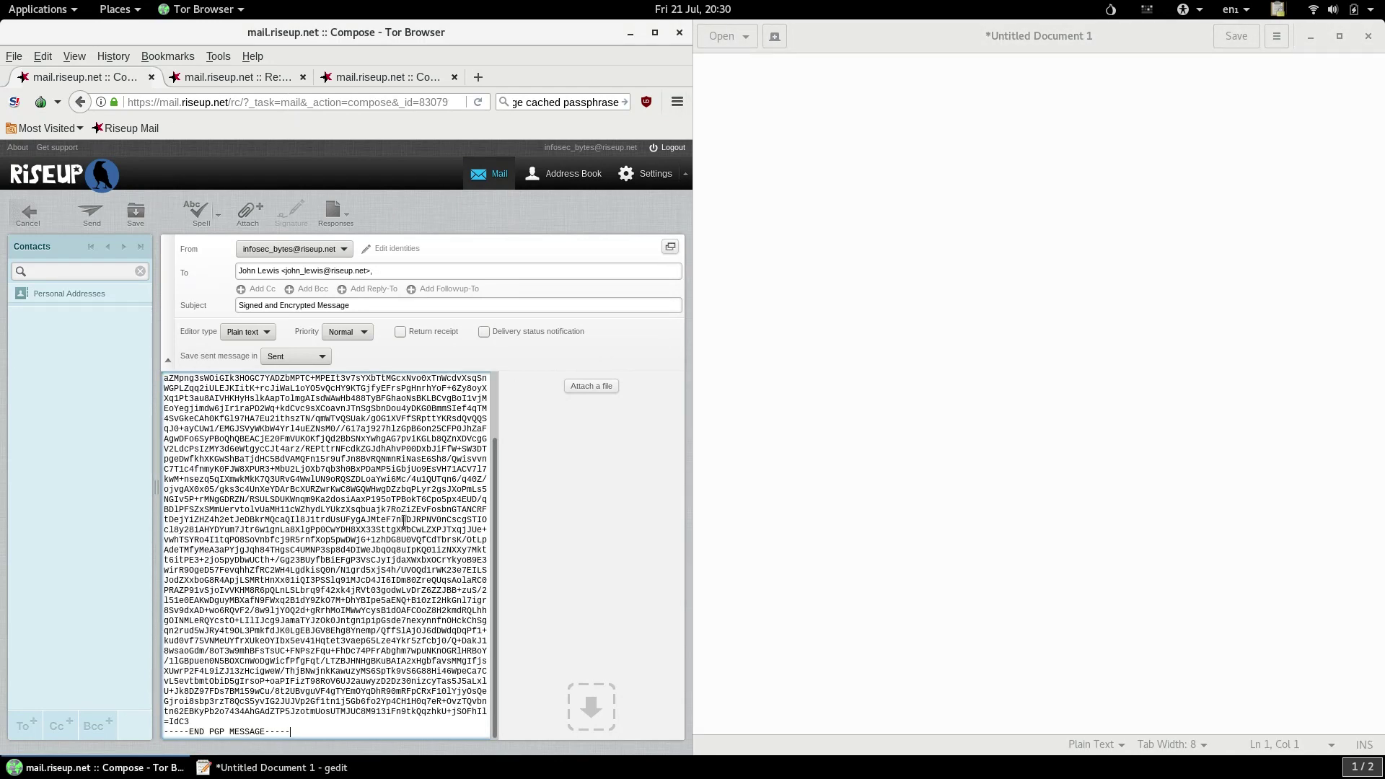
{"action": "left_click", "coordinate": [96, 218]}
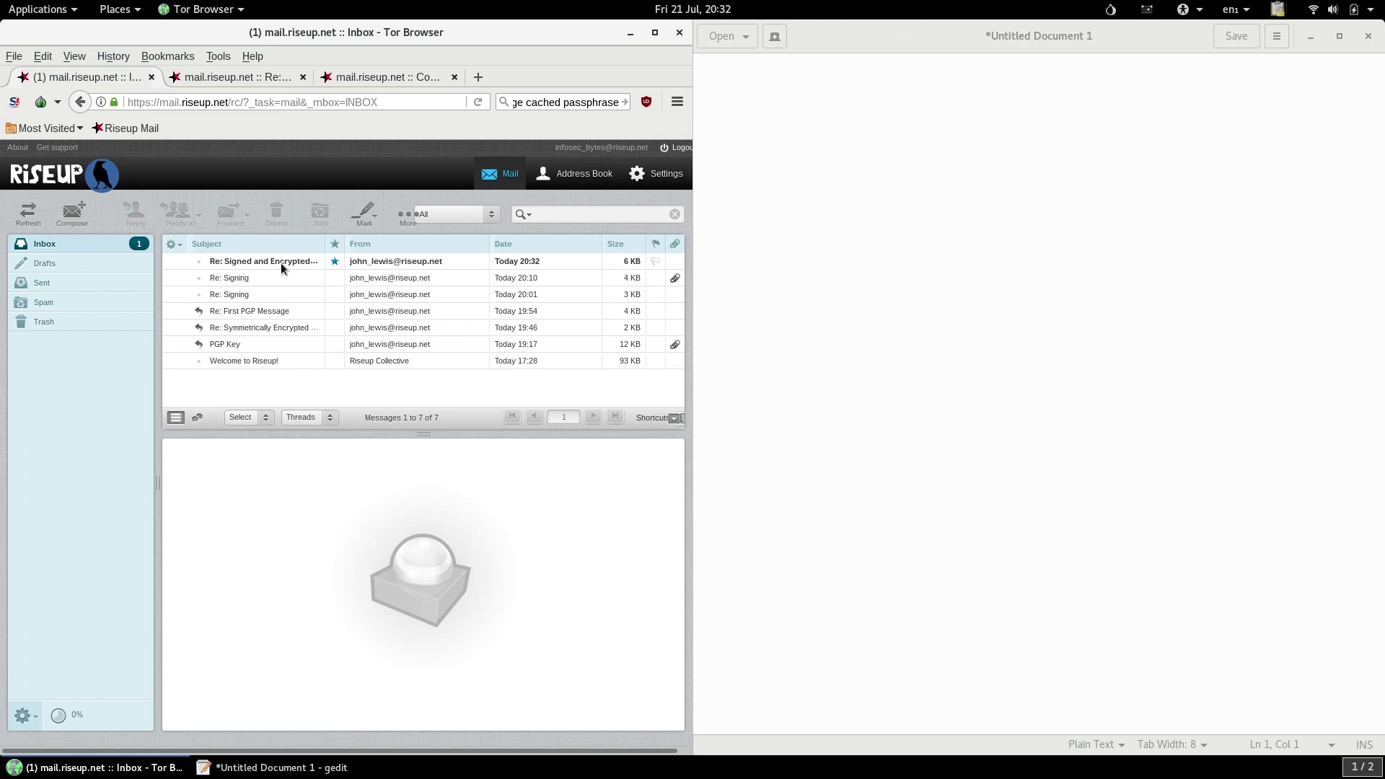
Open the 'Re: Signed and Encrypted Message' reply and copy its PGP block for decryption.
{"action": "left_click", "coordinate": [280, 262]}
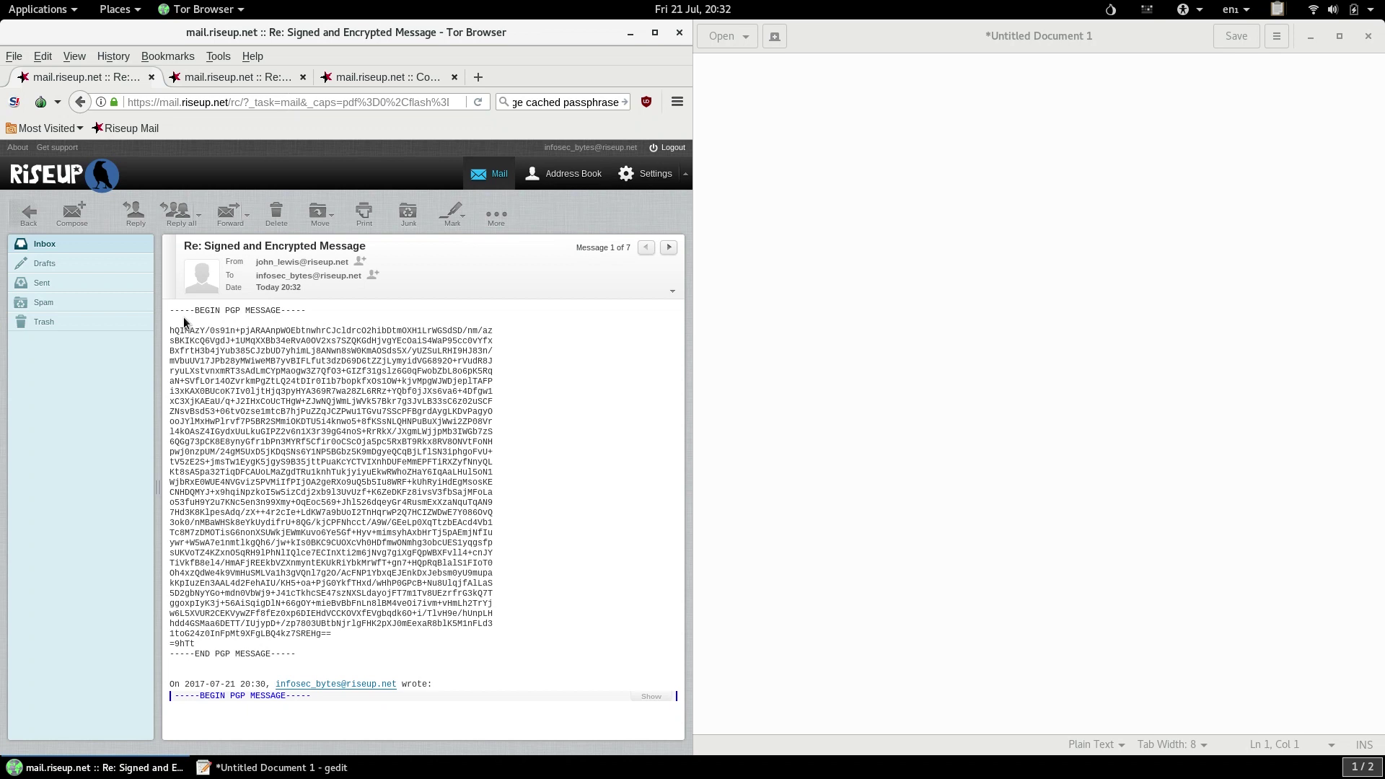
{"action": "left_click_drag", "start_coordinate": [171, 310], "coordinate": [327, 655]}
{"action": "right_click", "coordinate": [301, 426]}
{"action": "left_click", "coordinate": [331, 435]}
{"action": "left_click", "coordinate": [798, 329]}
{"action": "left_click", "coordinate": [1274, 18]}
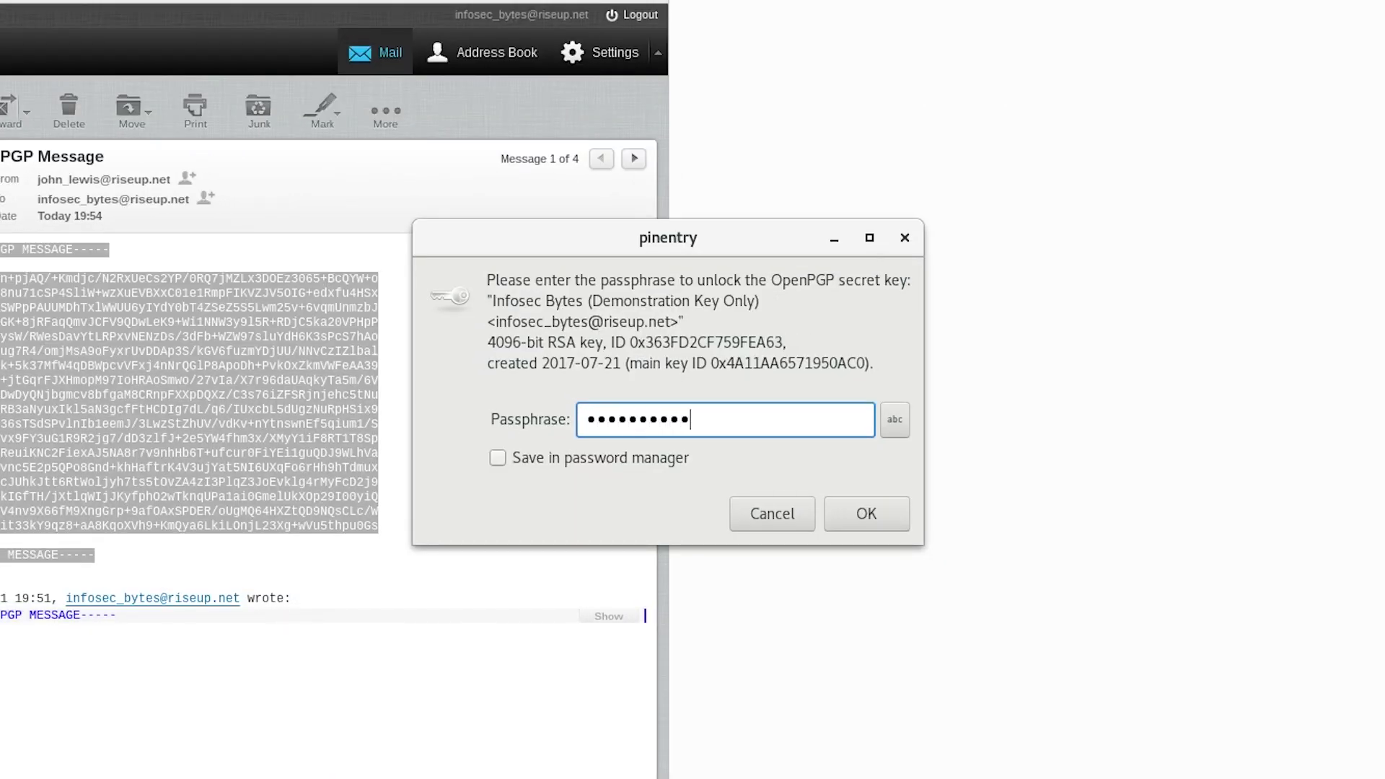
Submit the passphrase and check the decrypted reply shows a good signature from the contact's key.
{"action": "key", "text": "Return"}
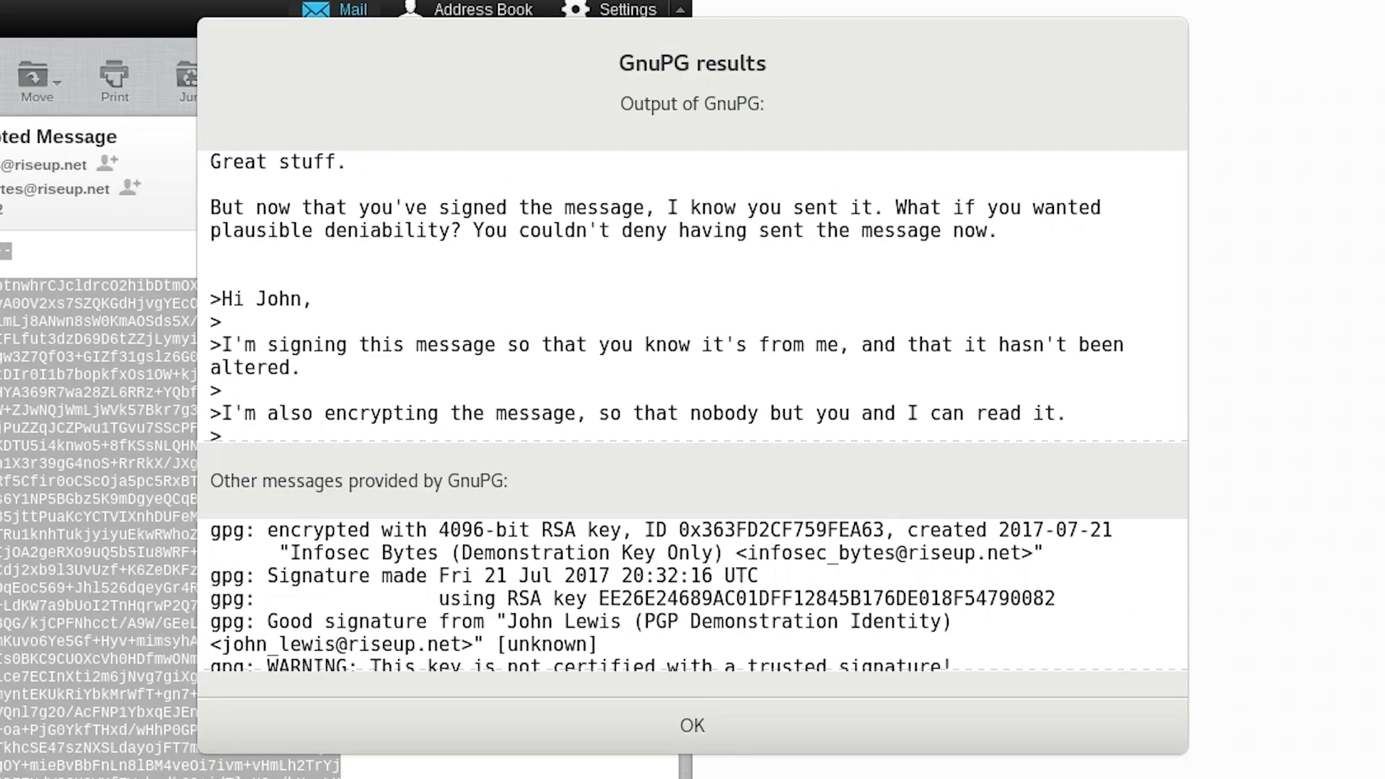
{"action": "scroll", "coordinate": [911, 388], "scroll_direction": "down", "scroll_amount": 2}
{"action": "scroll", "coordinate": [1078, 388], "scroll_direction": "up", "scroll_amount": 2}
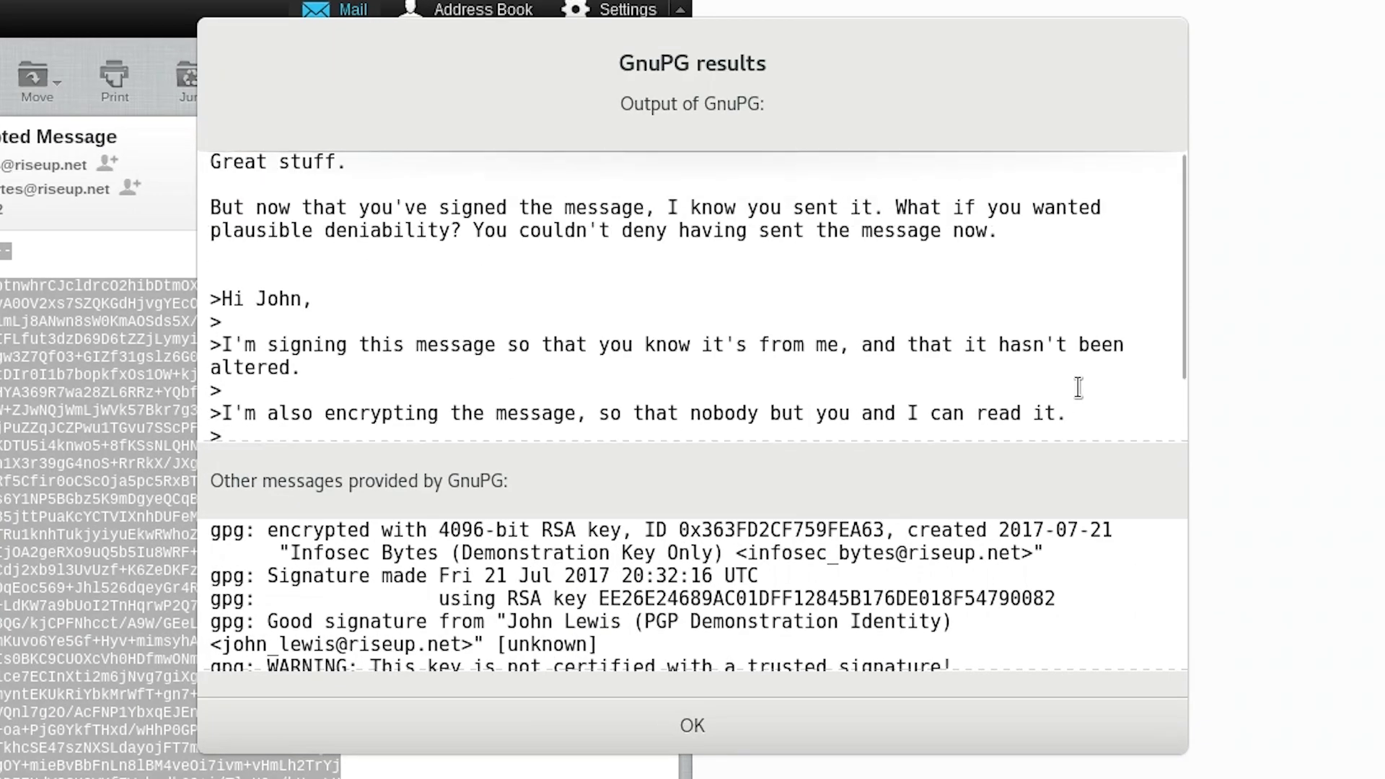